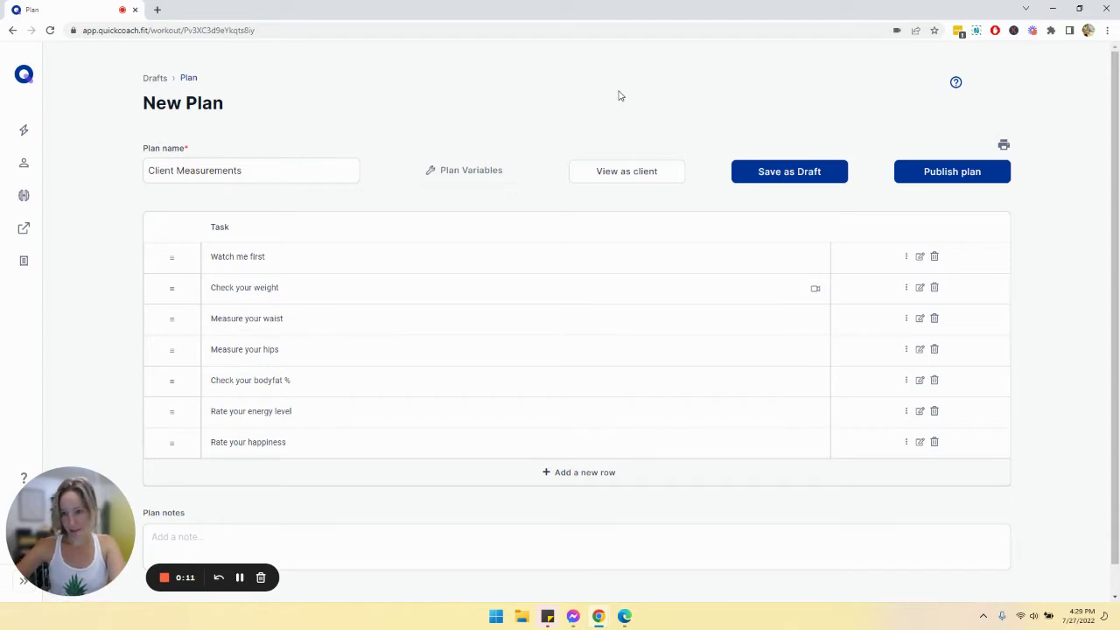
# Inspect the plan name and the Check your weight exercise choices, leaving both unchanged.
pyautogui.tripleClick(159, 169)
pyautogui.click(109, 278)
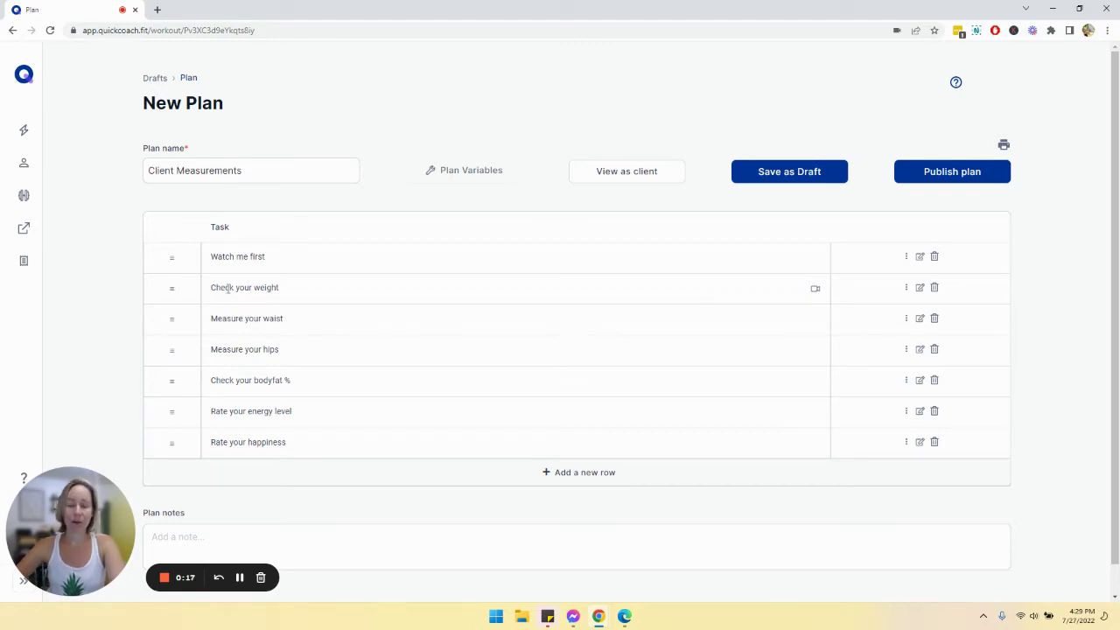
pyautogui.click(227, 290)
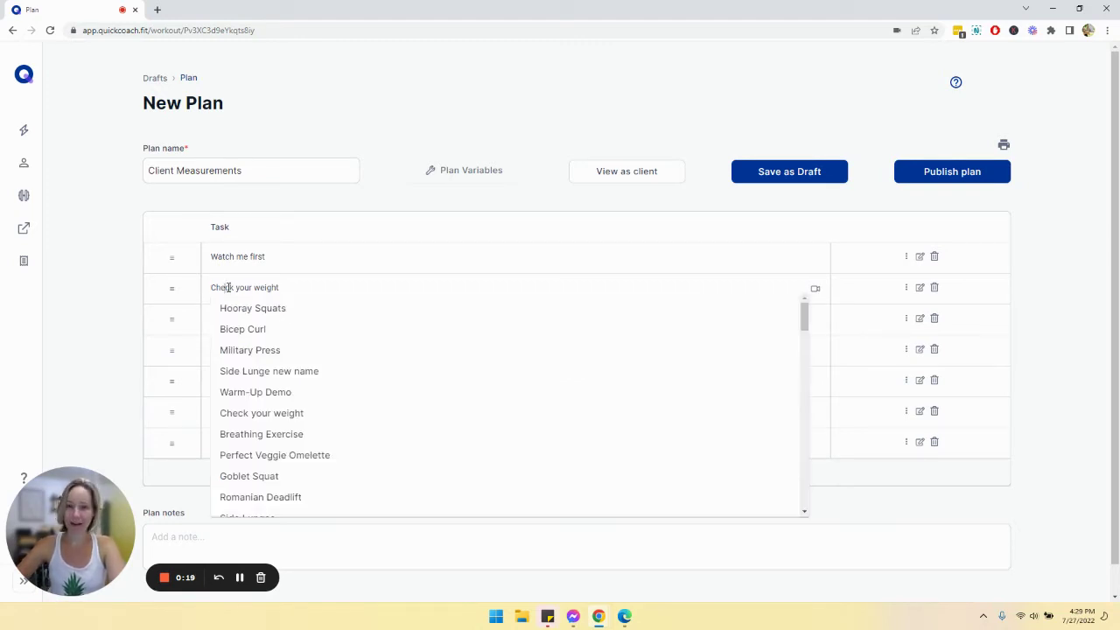
pyautogui.click(123, 281)
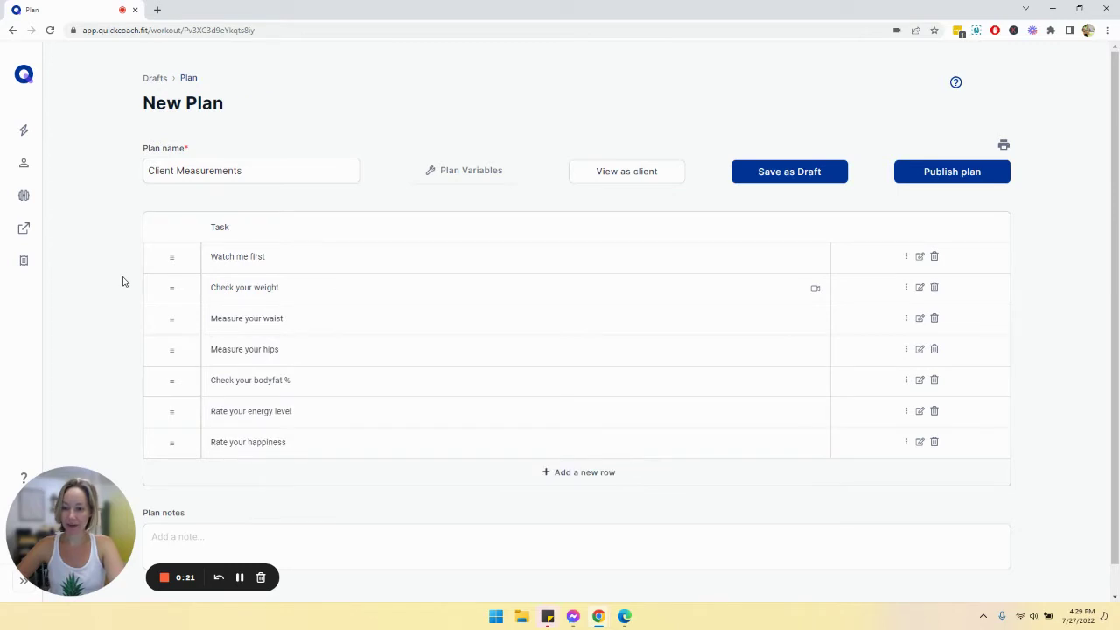
# Add a new task row 'Measure your thigh (L/R)' at the end of the plan.
pyautogui.click(588, 473)
pyautogui.click(278, 475)
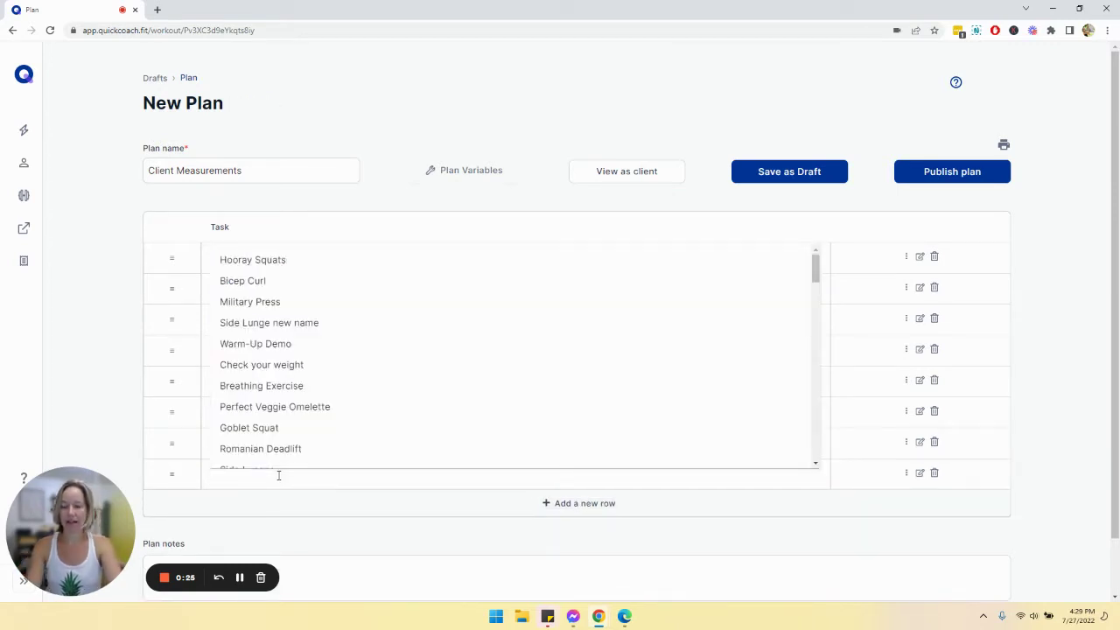
pyautogui.write('M')
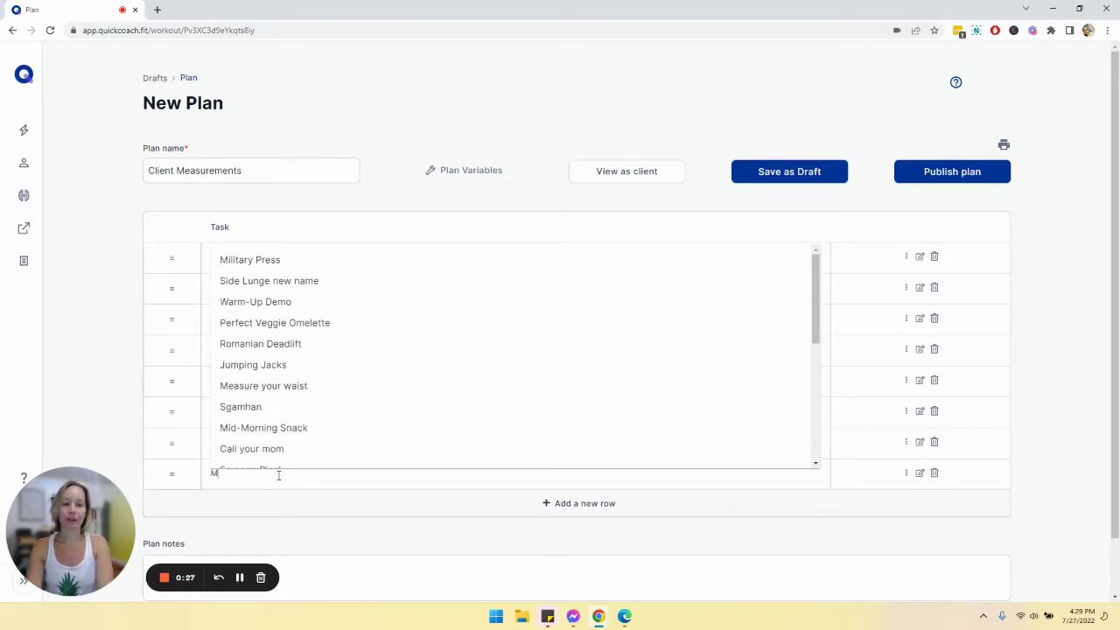
pyautogui.write('easure your')
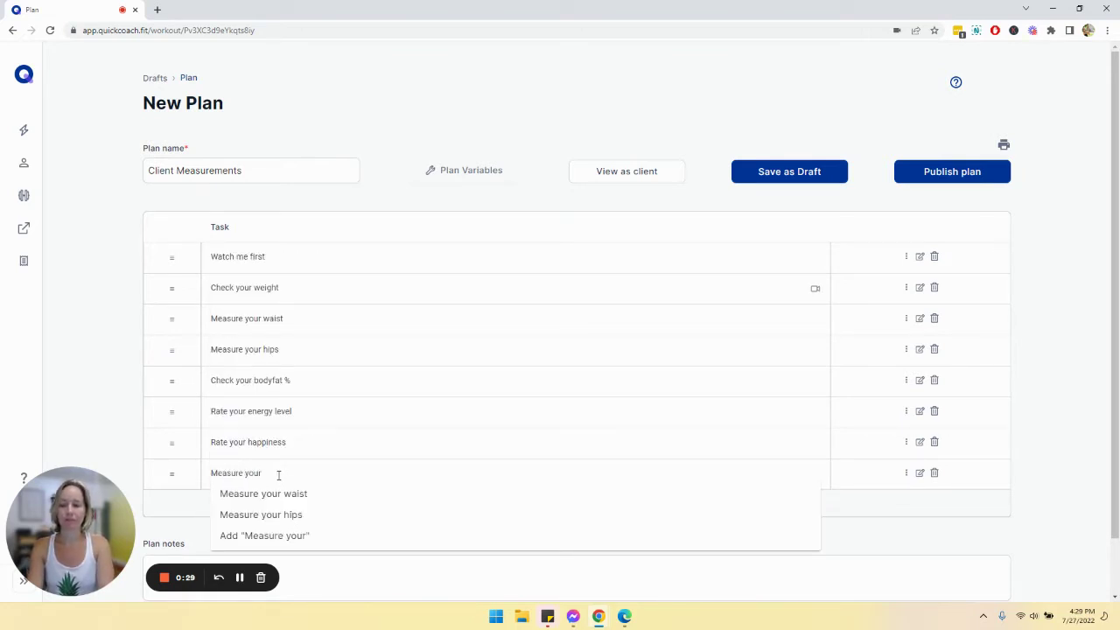
pyautogui.write(' thi')
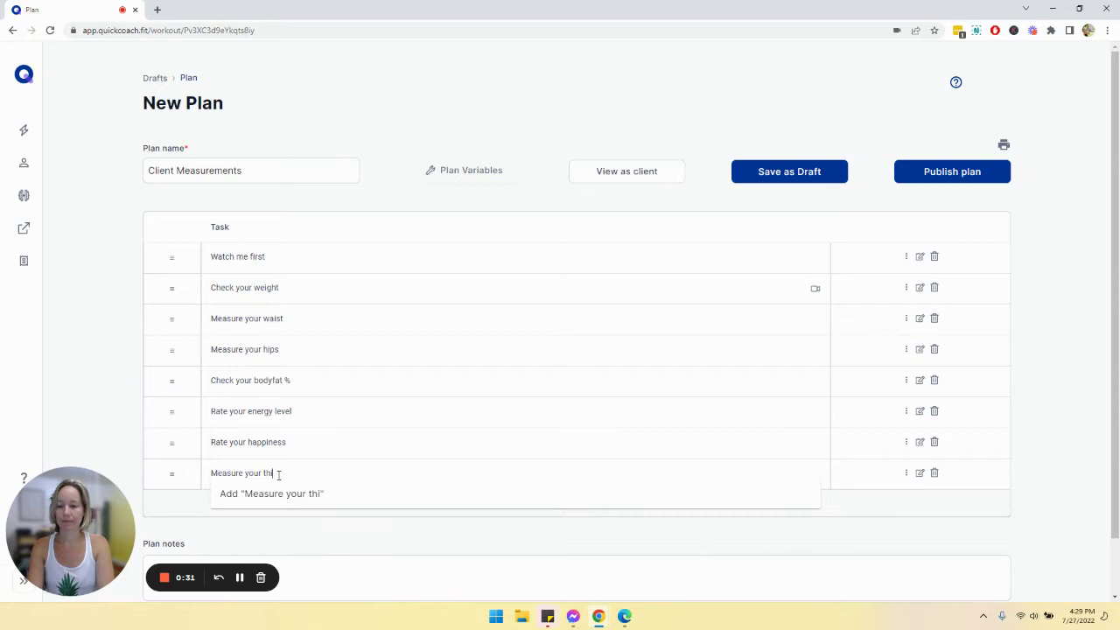
pyautogui.write('gh (')
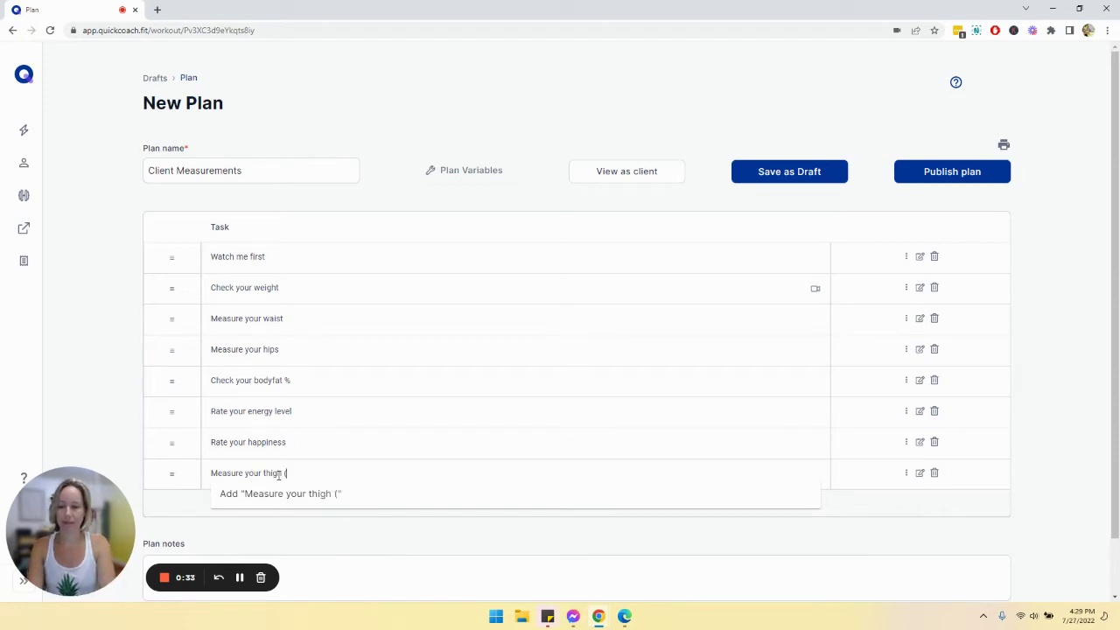
pyautogui.write('L/R)')
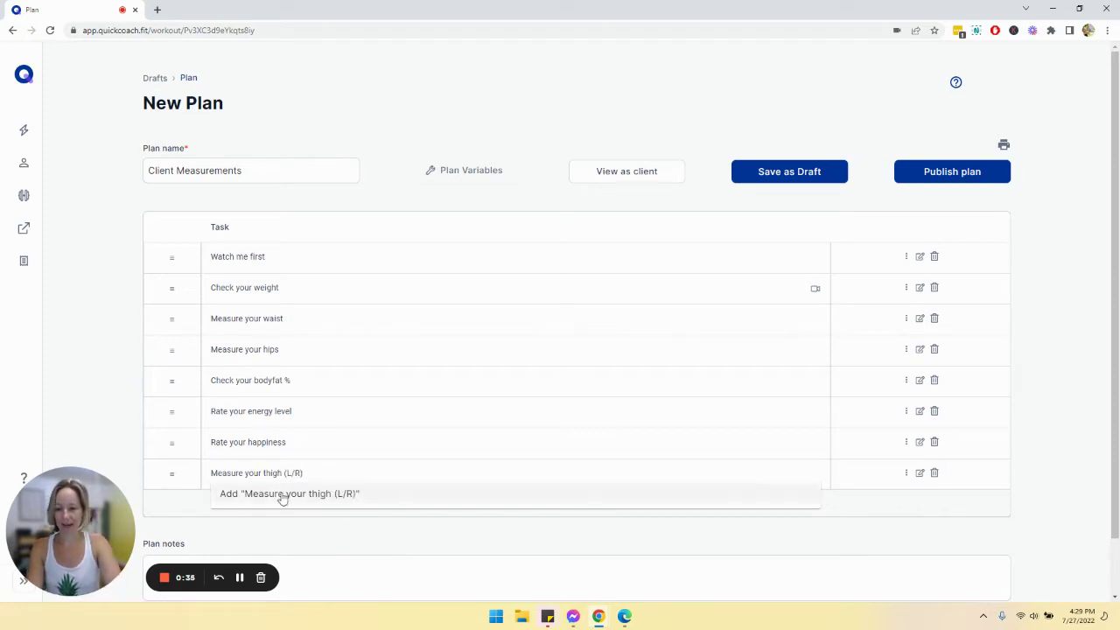
pyautogui.click(227, 496)
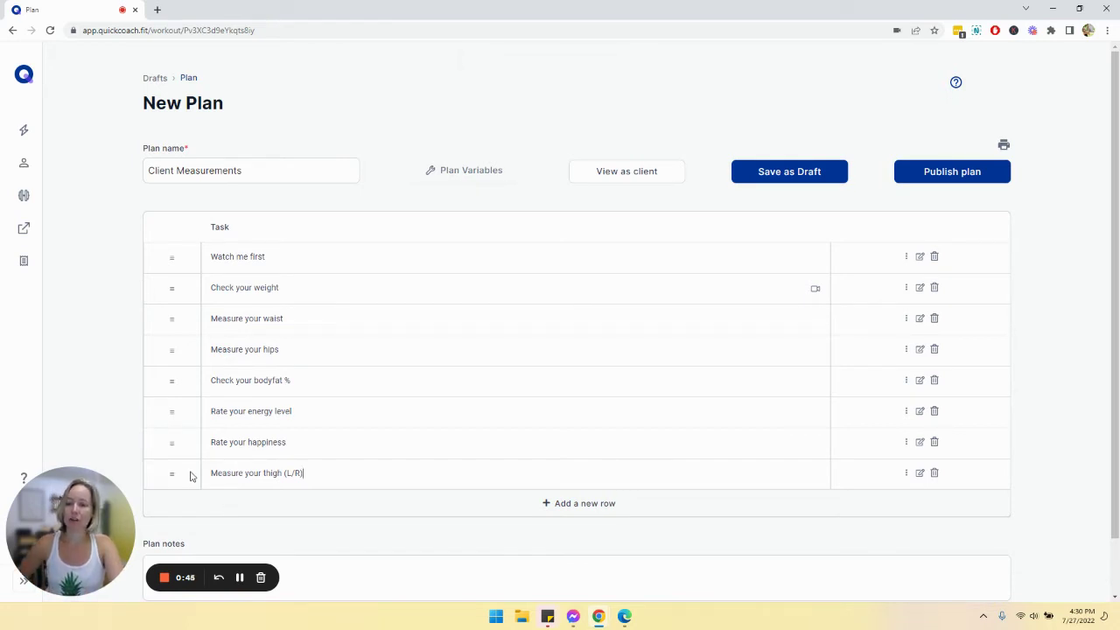
# Drag 'Measure your thigh (L/R)' up to sit fifth, right below Measure your hips.
pyautogui.moveTo(172, 474); pyautogui.dragTo(172, 382)
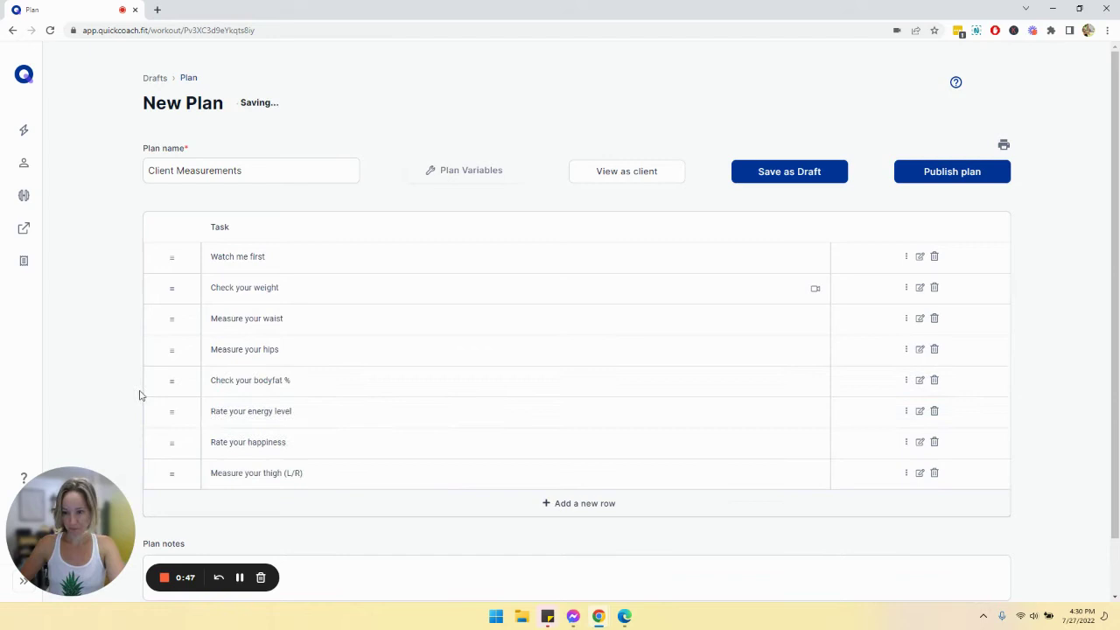
pyautogui.click(230, 256)
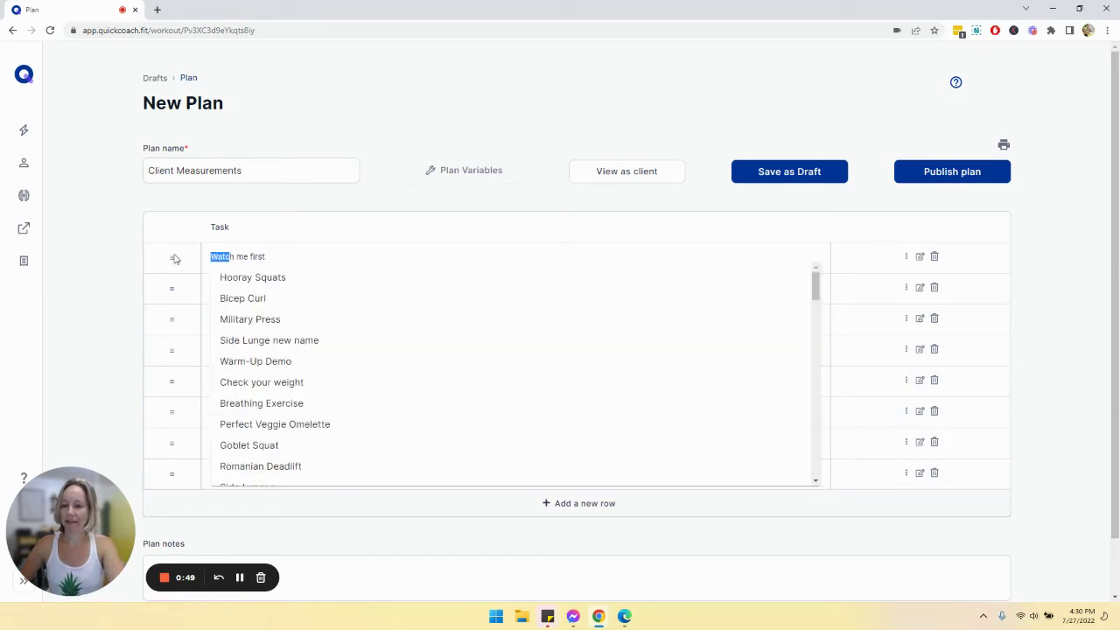
pyautogui.click(94, 255)
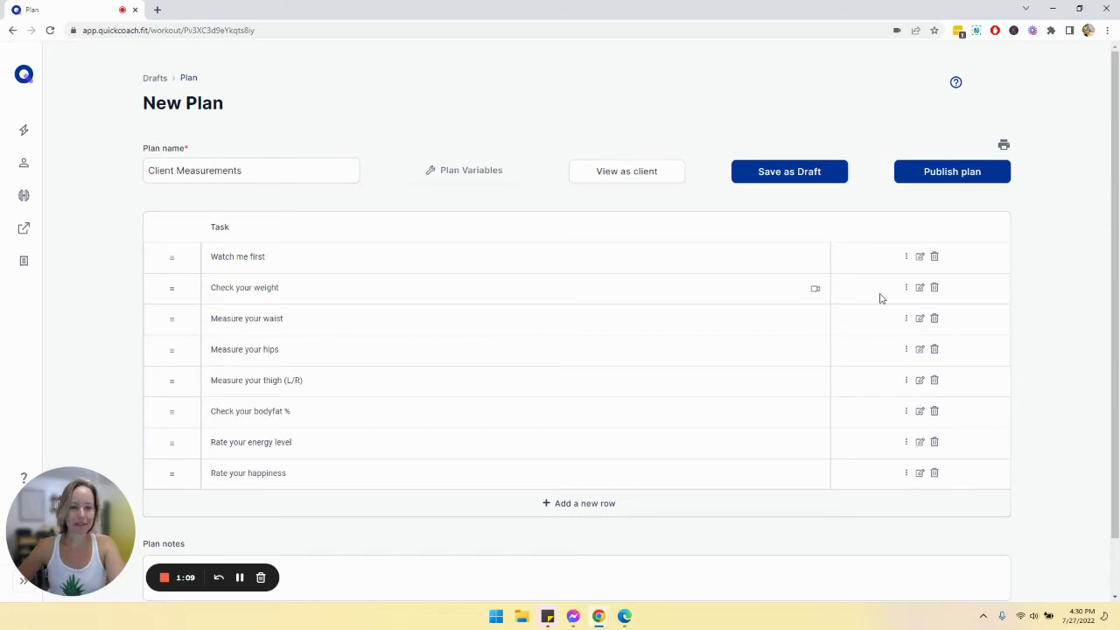
# Remove the video note from Check your weight and save its task notes.
pyautogui.click(919, 289)
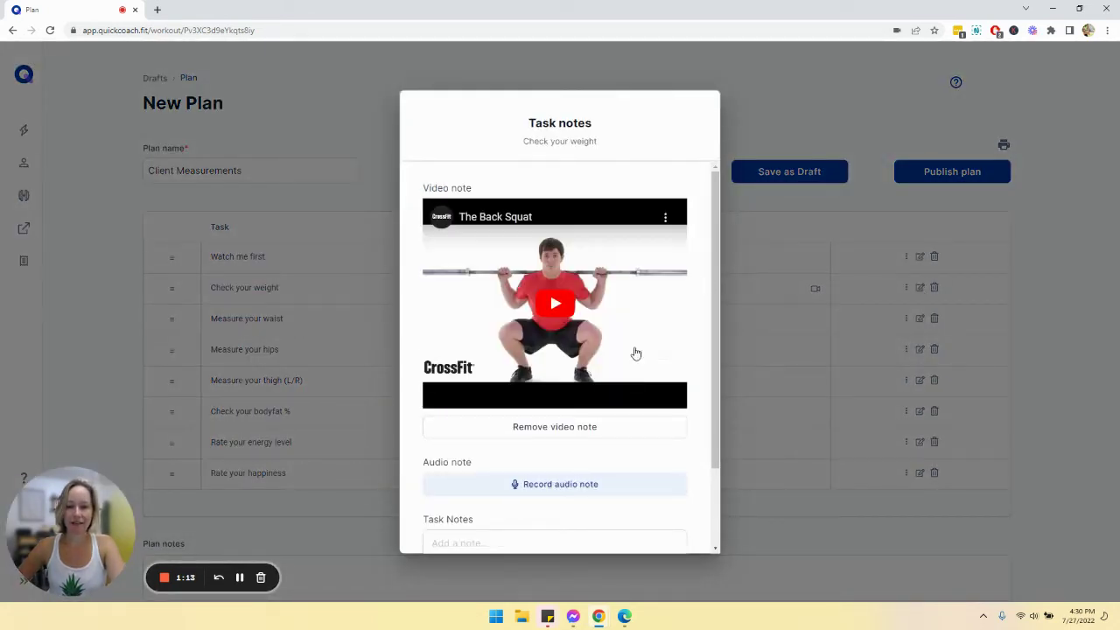
pyautogui.click(516, 428)
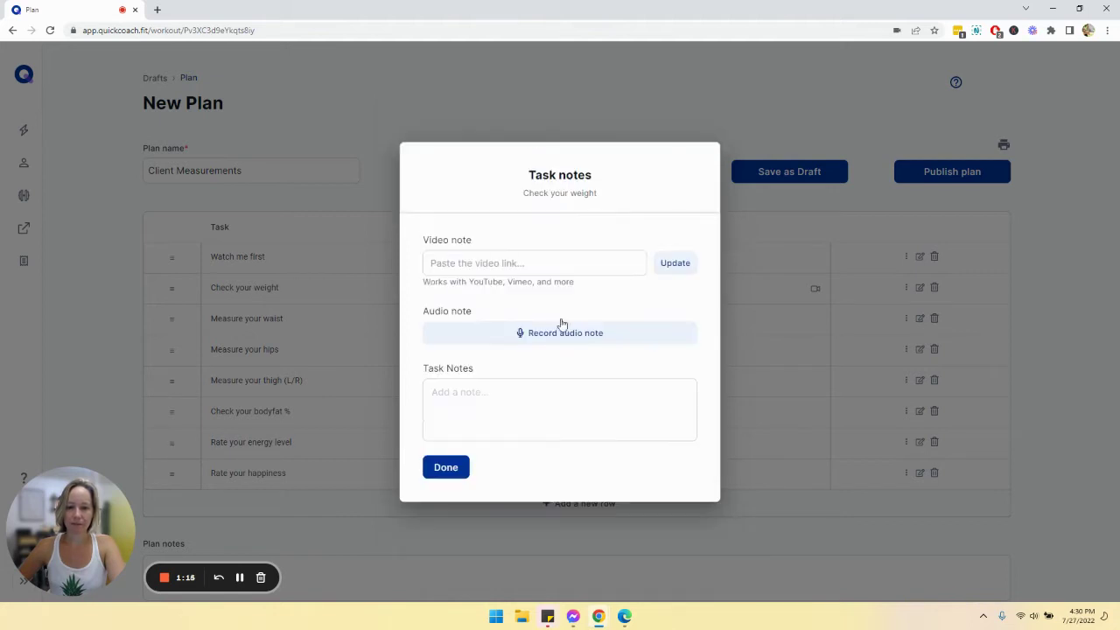
pyautogui.click(513, 264)
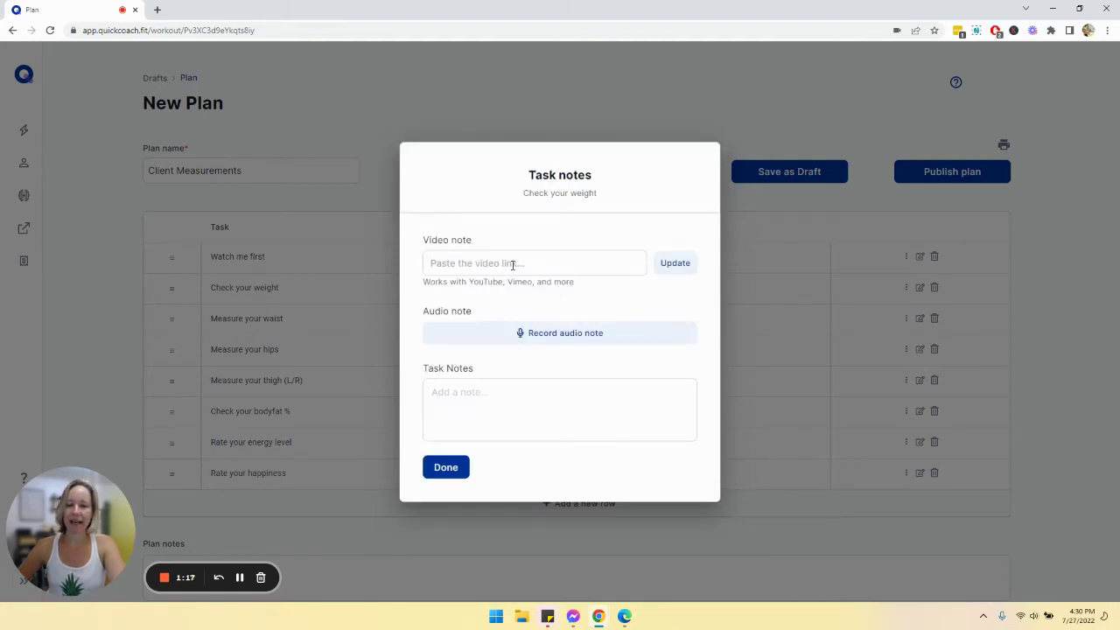
pyautogui.click(506, 395)
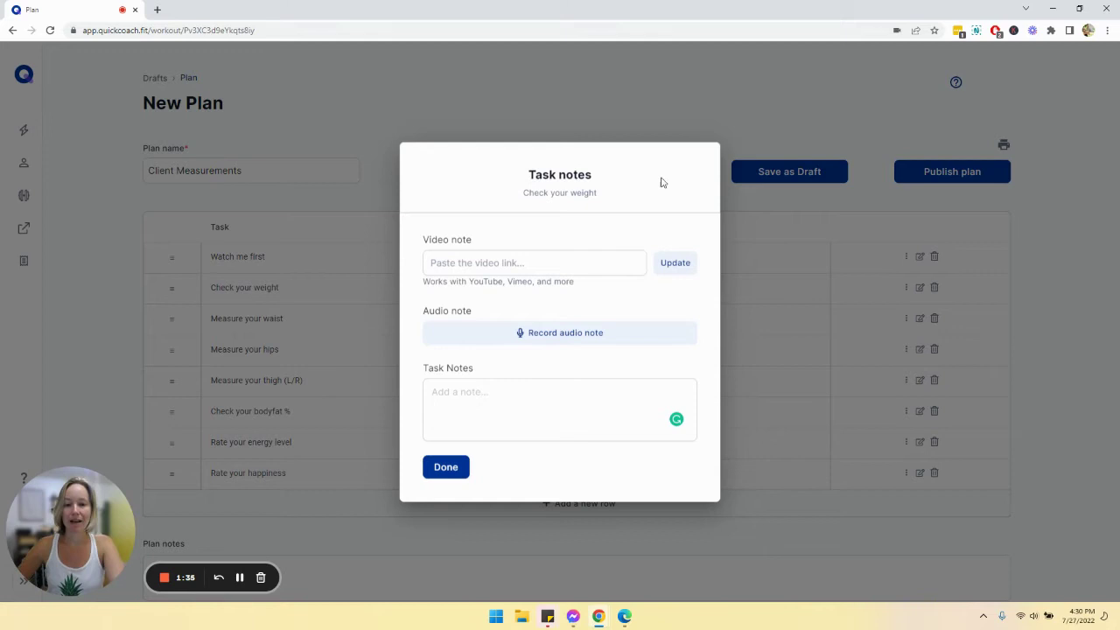
pyautogui.click(446, 467)
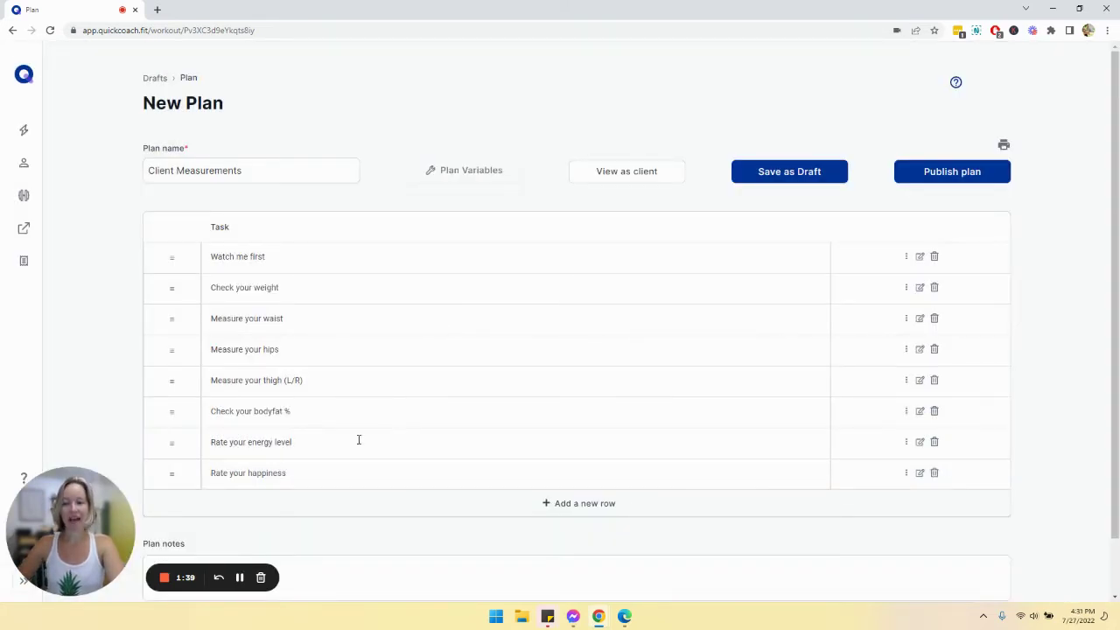
# Note Rate your energy level: 'On a scale 1-5 ... how do you feel on average throughout the week?'.
pyautogui.click(919, 443)
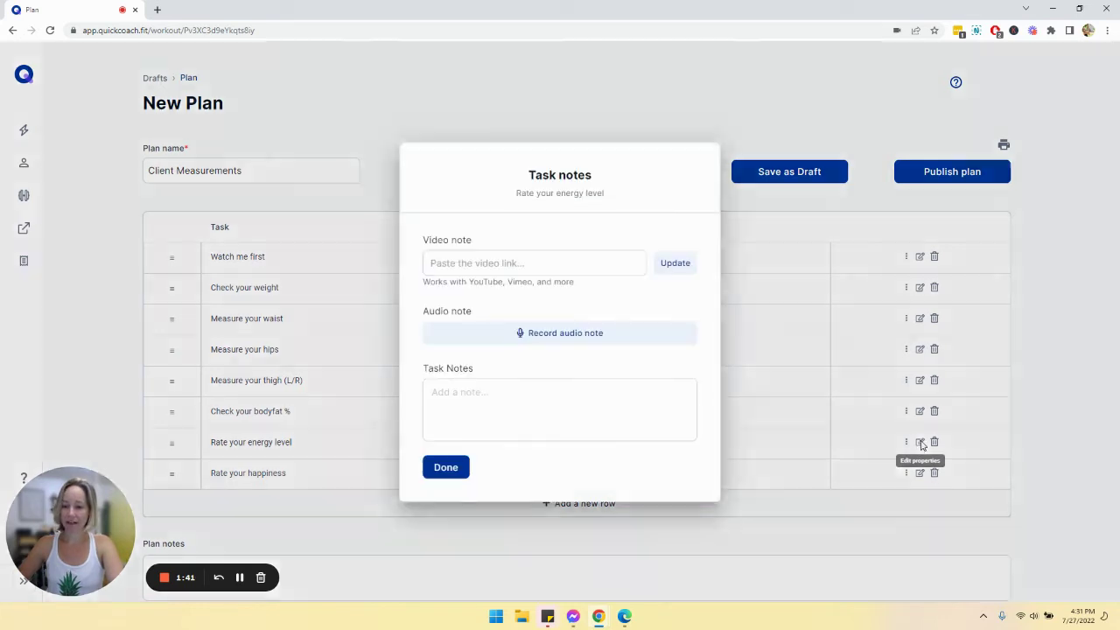
pyautogui.write('On')
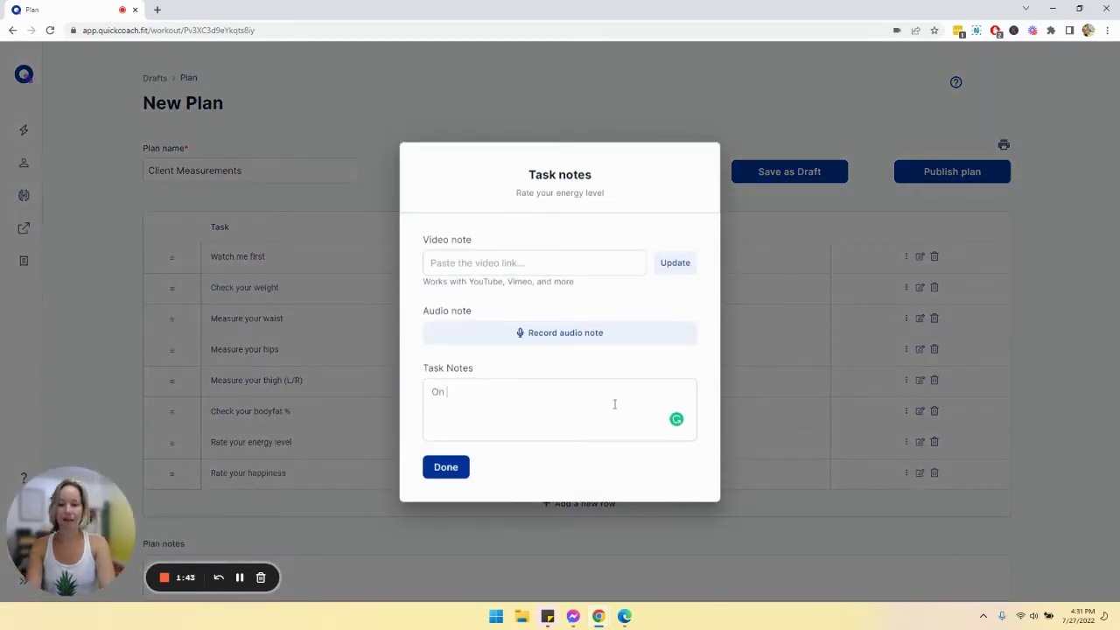
pyautogui.write(' a scale 1 -5')
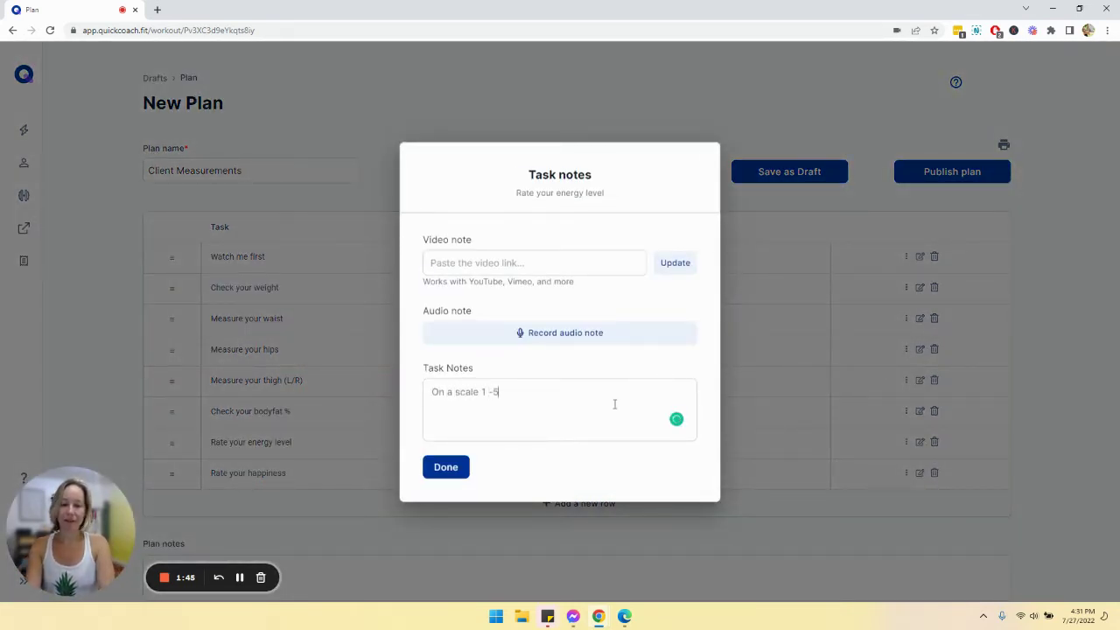
pyautogui.write(' with ')
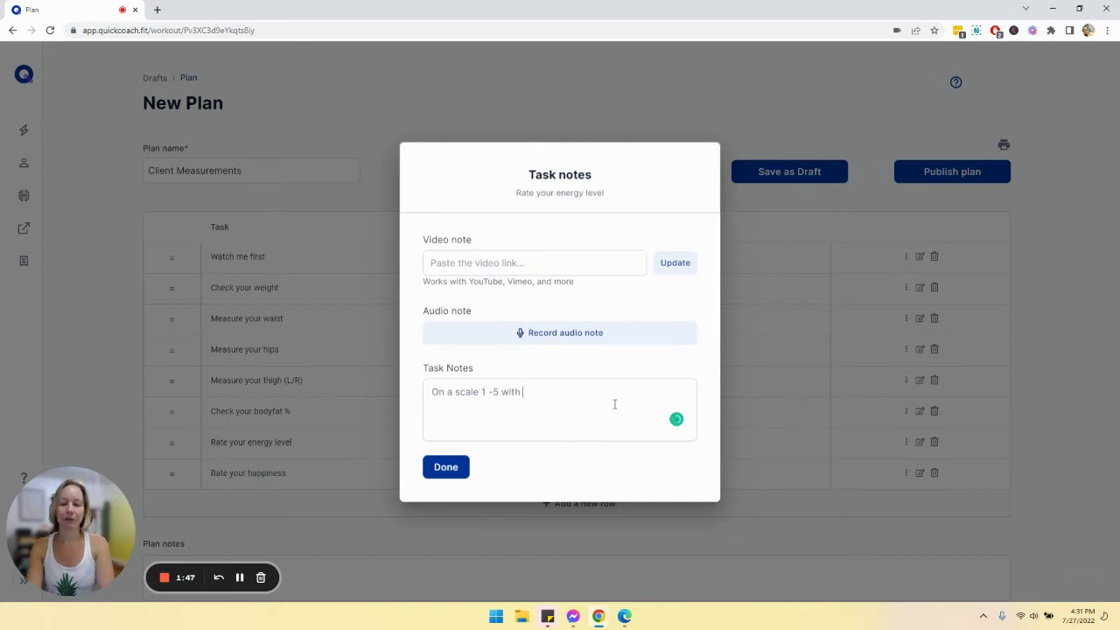
pyautogui.write('1 being X and 5 Y')
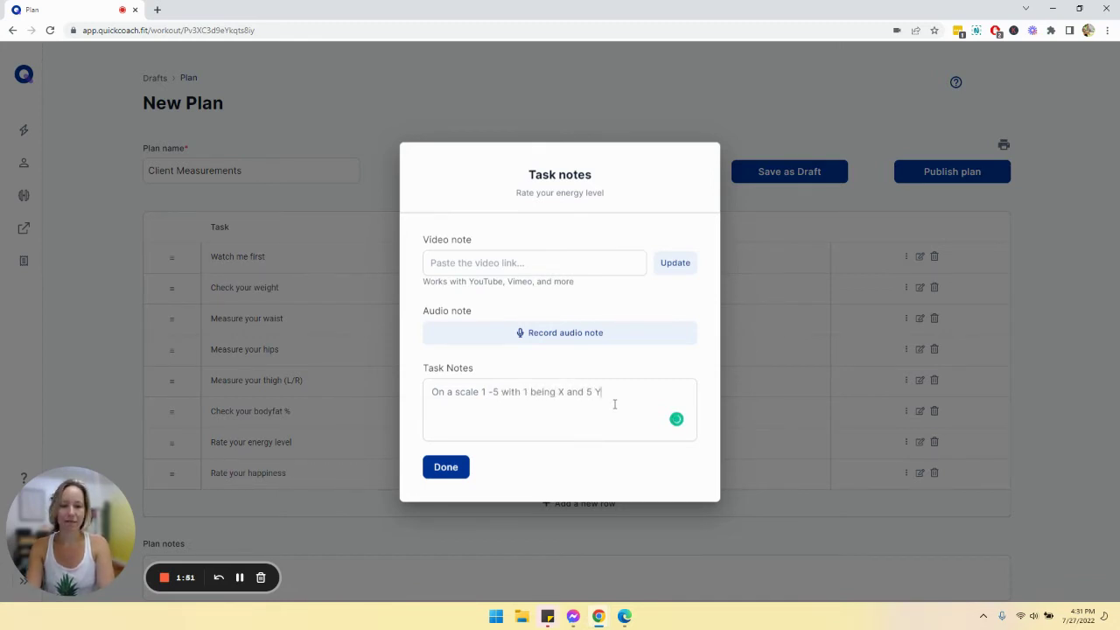
pyautogui.press('BackSpace')
pyautogui.write('being Y')
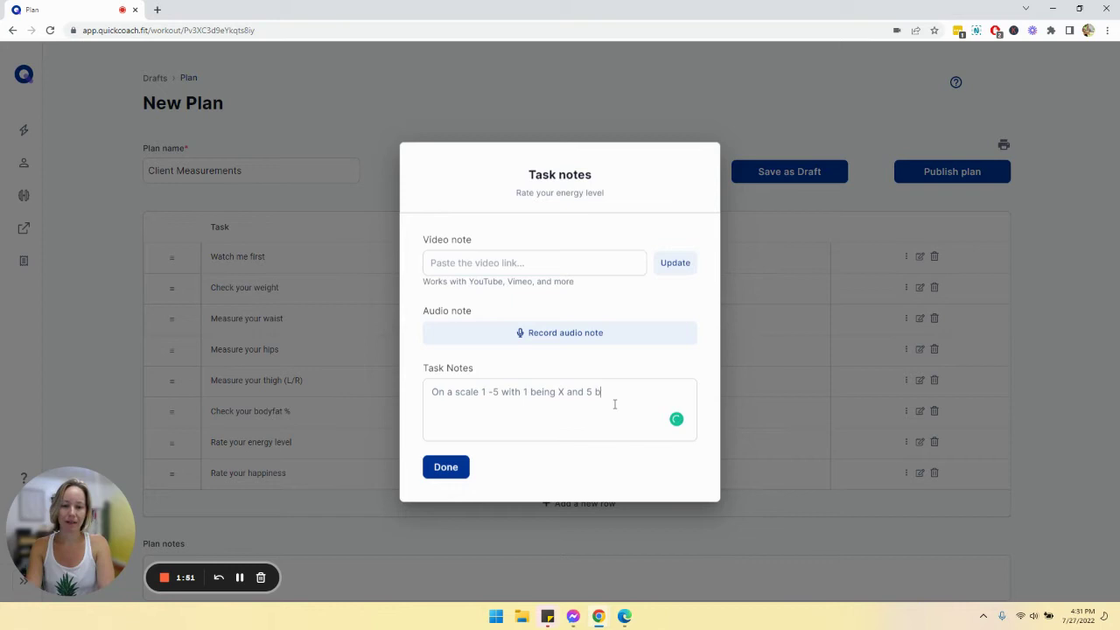
pyautogui.write(', how ')
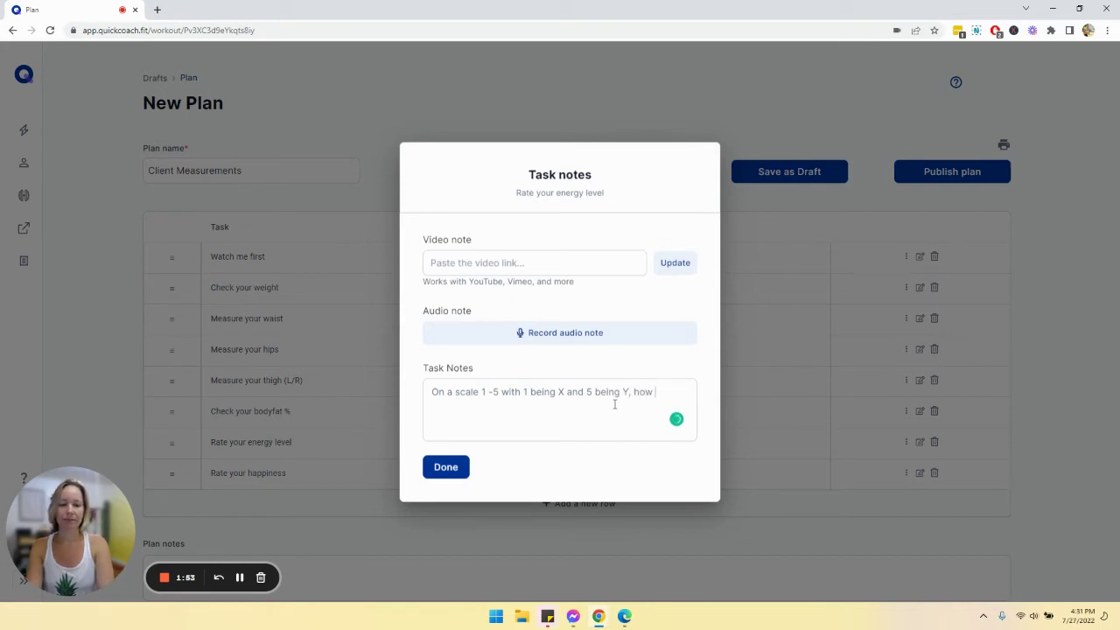
pyautogui.write('do you feel on average tho')
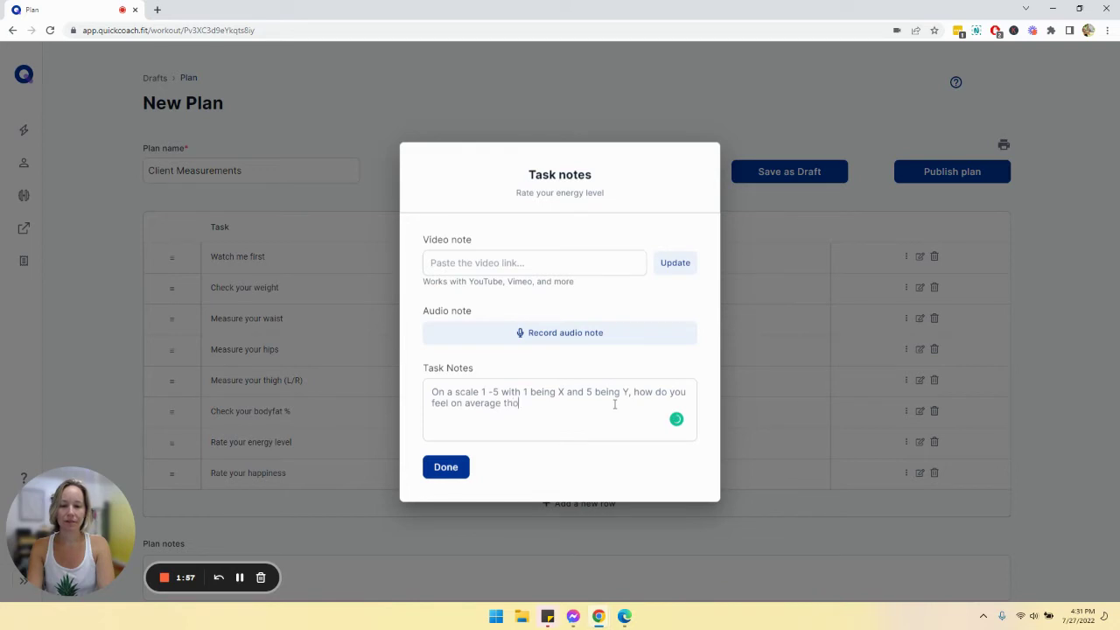
pyautogui.press('BackSpace')
pyautogui.write('roughout the week?')
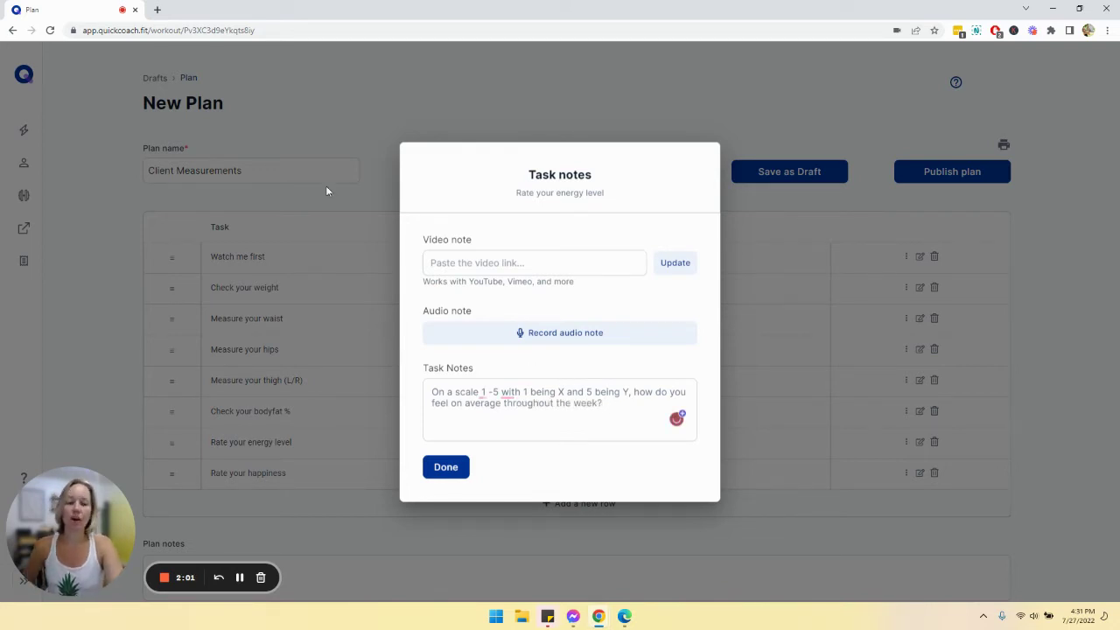
# Save the energy level note and confirm Watch me first stays the first task.
pyautogui.click(444, 466)
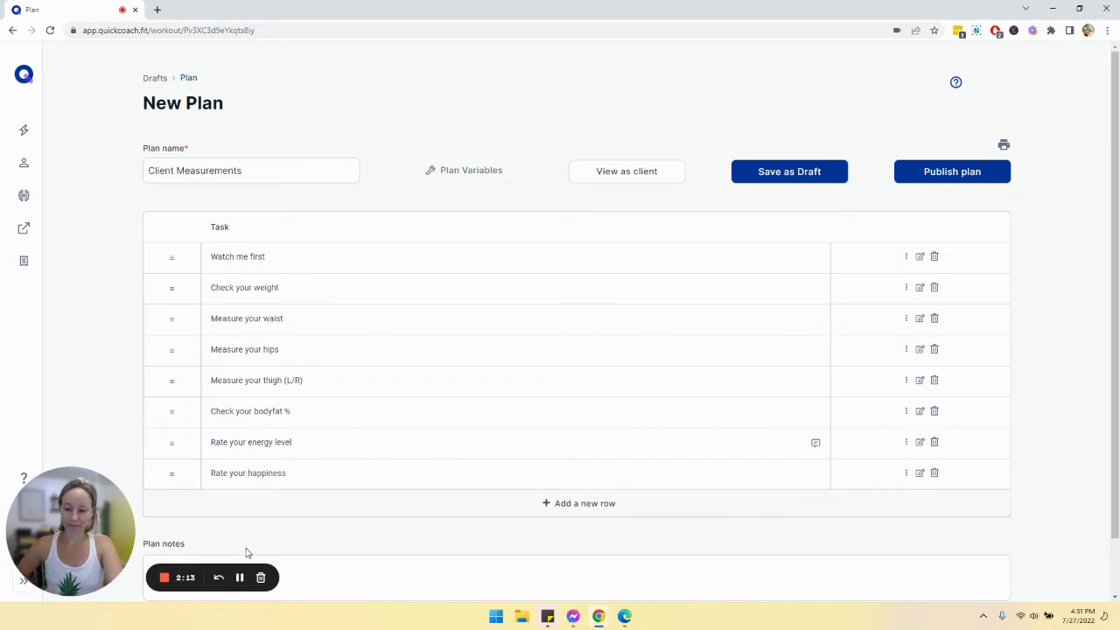
pyautogui.click(239, 578)
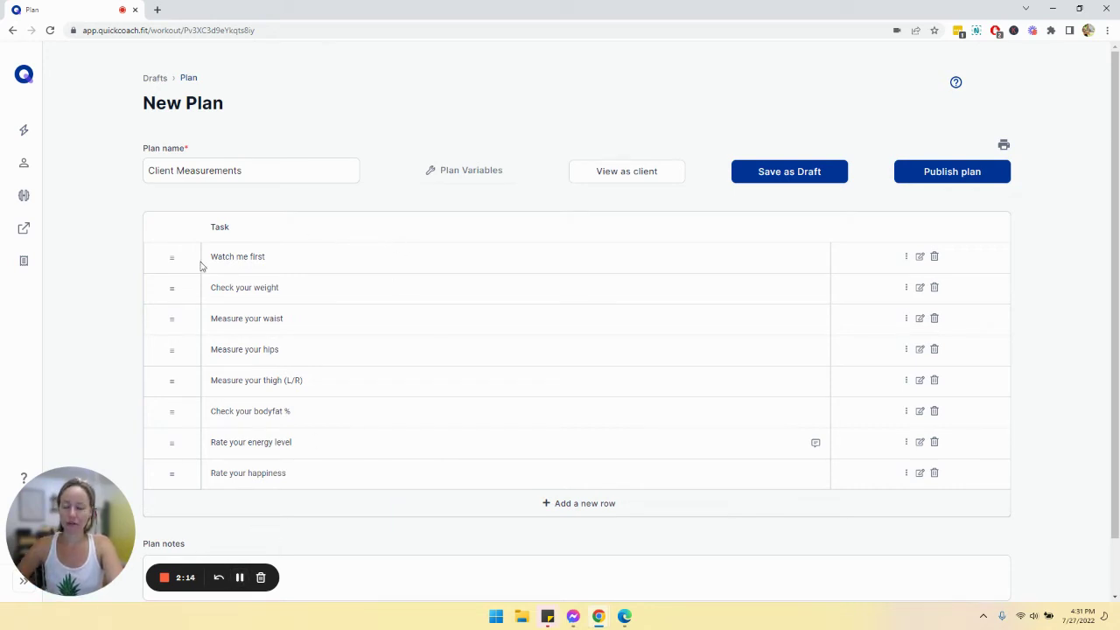
pyautogui.click(247, 256)
pyautogui.click(346, 96)
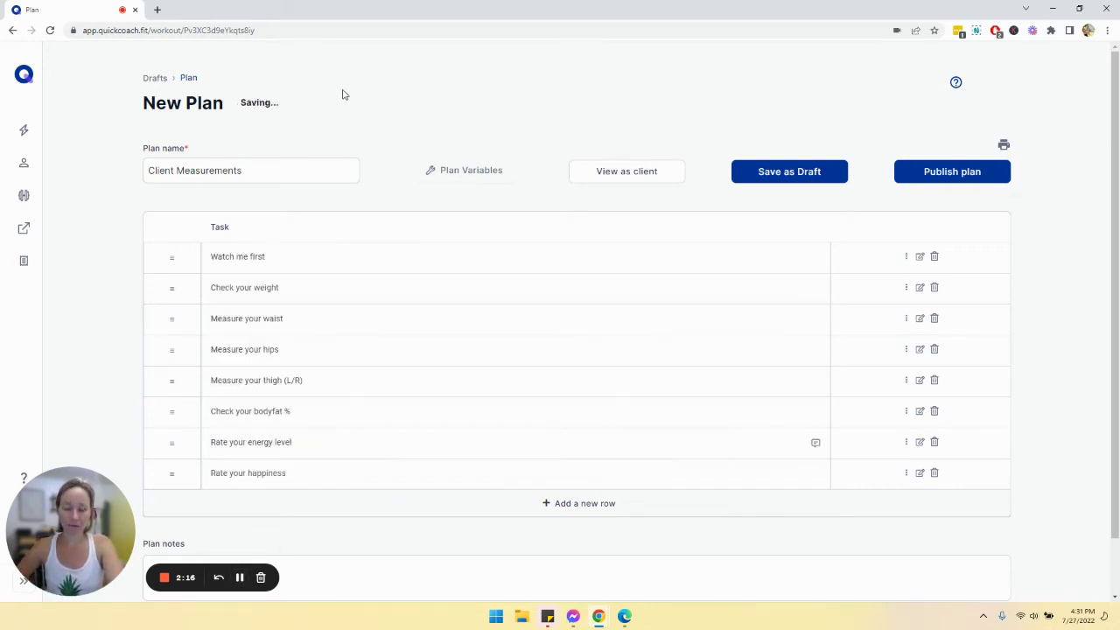
pyautogui.click(276, 256)
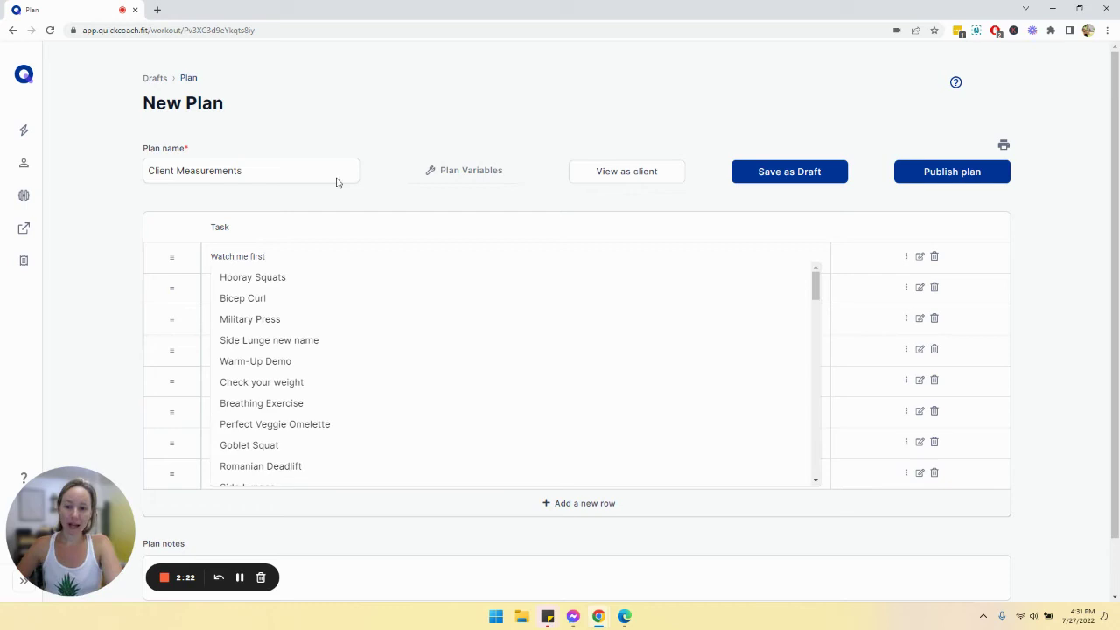
pyautogui.click(374, 88)
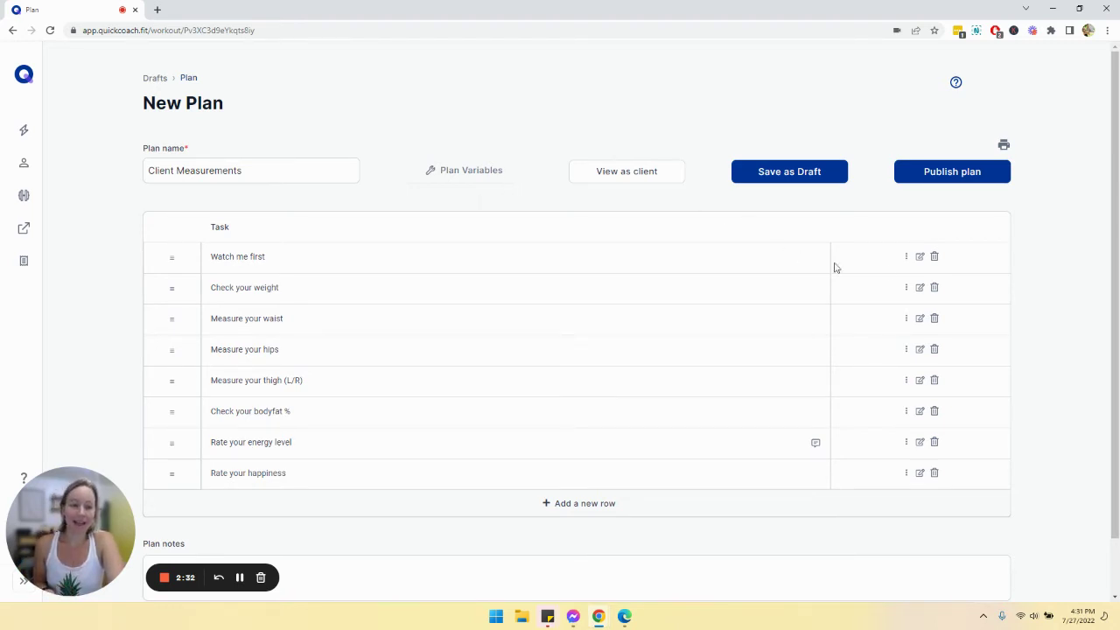
pyautogui.click(924, 256)
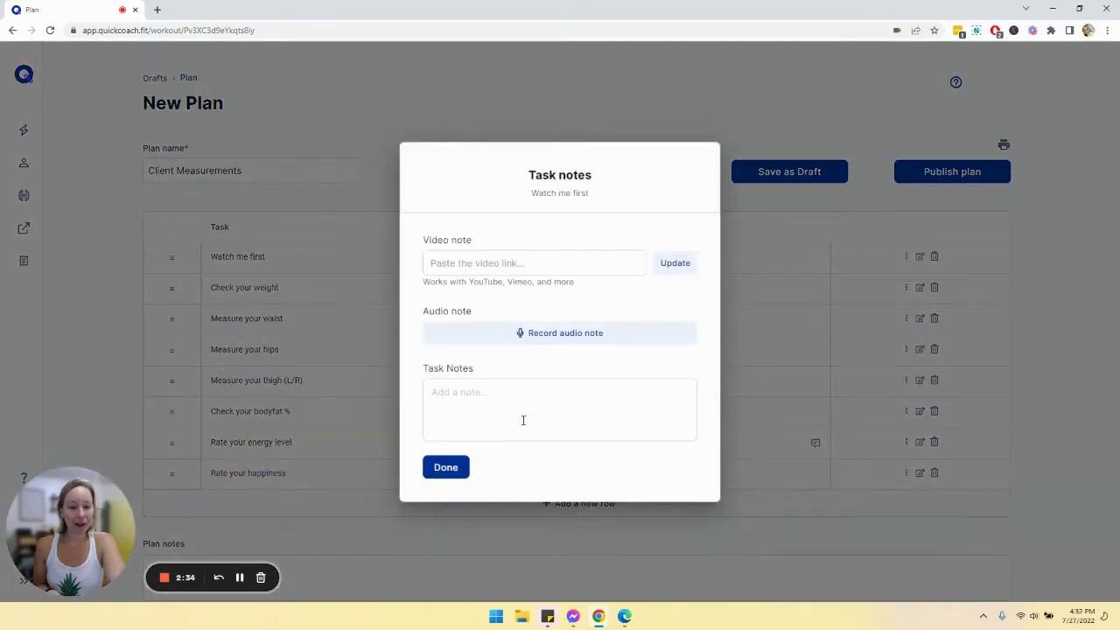
pyautogui.click(446, 467)
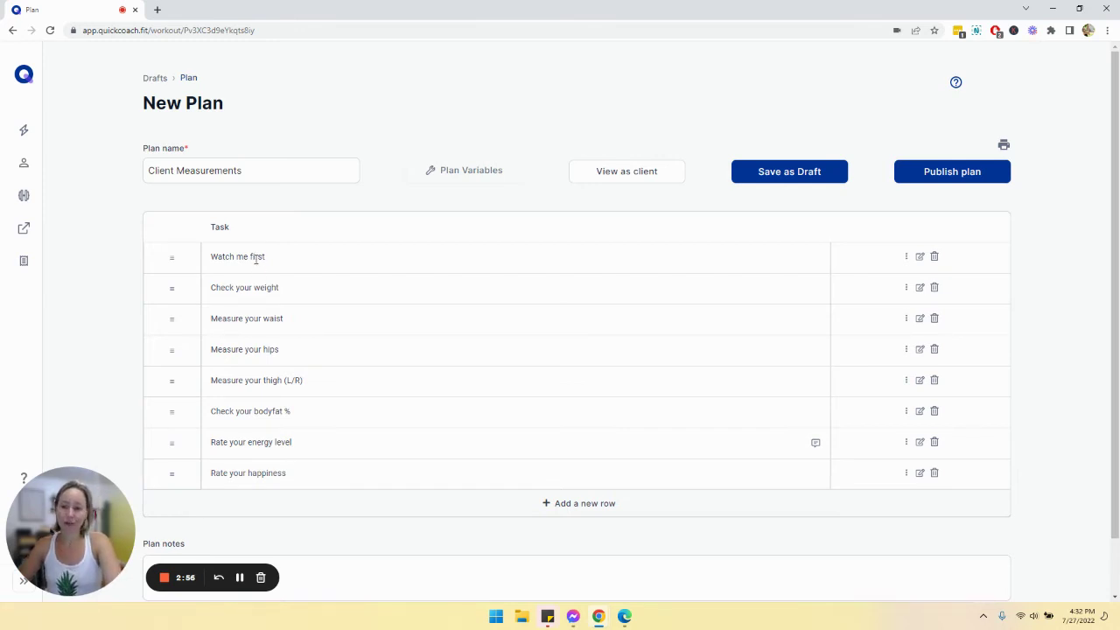
pyautogui.scroll(-1, 411, 573)
pyautogui.click(364, 504)
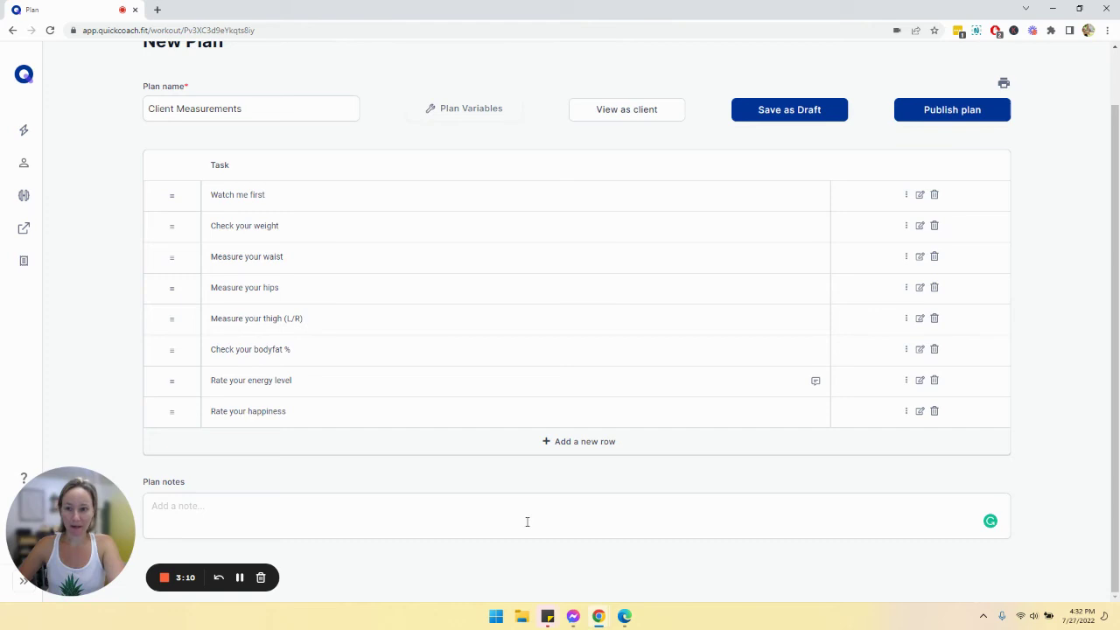
pyautogui.click(245, 108)
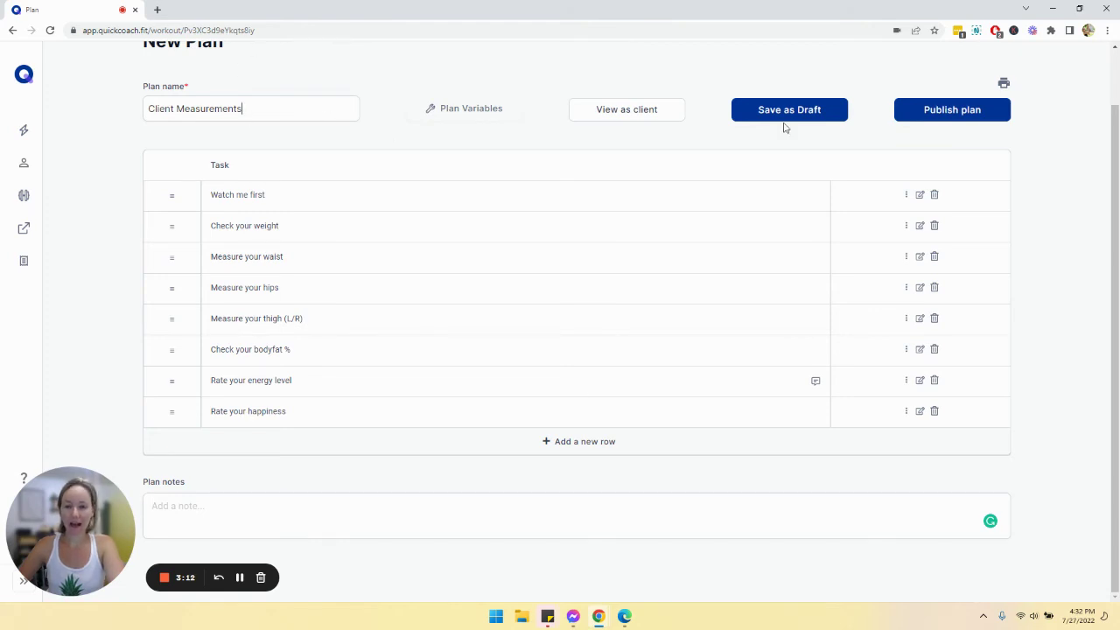
# Publish Client Measurements, assigning it to the chosen client, then show the Clients list.
pyautogui.click(929, 124)
pyautogui.click(664, 366)
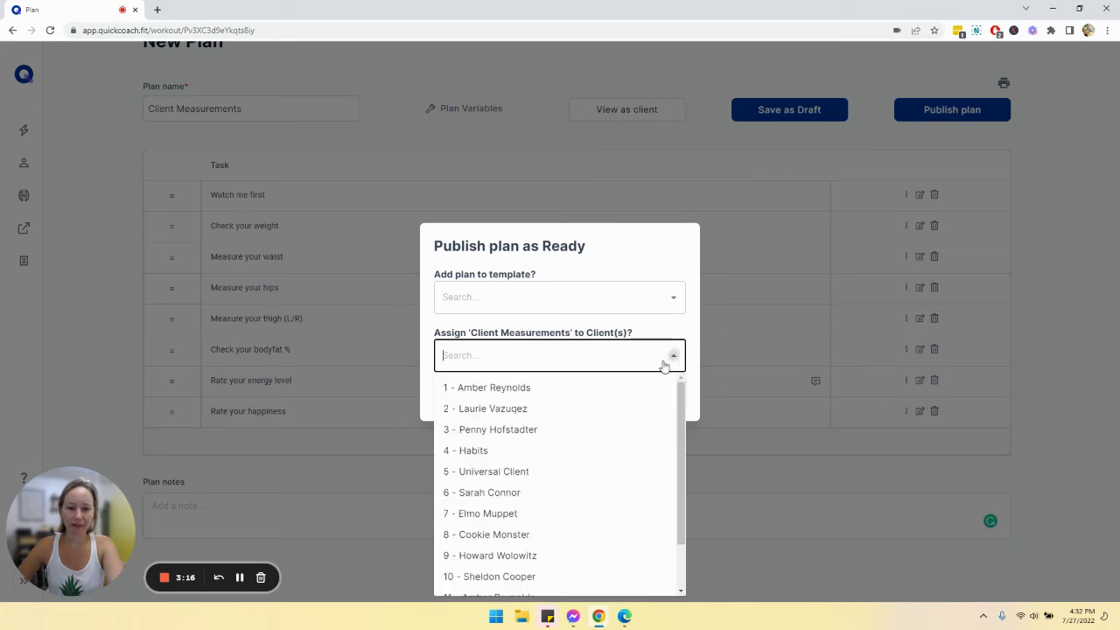
pyautogui.click(455, 516)
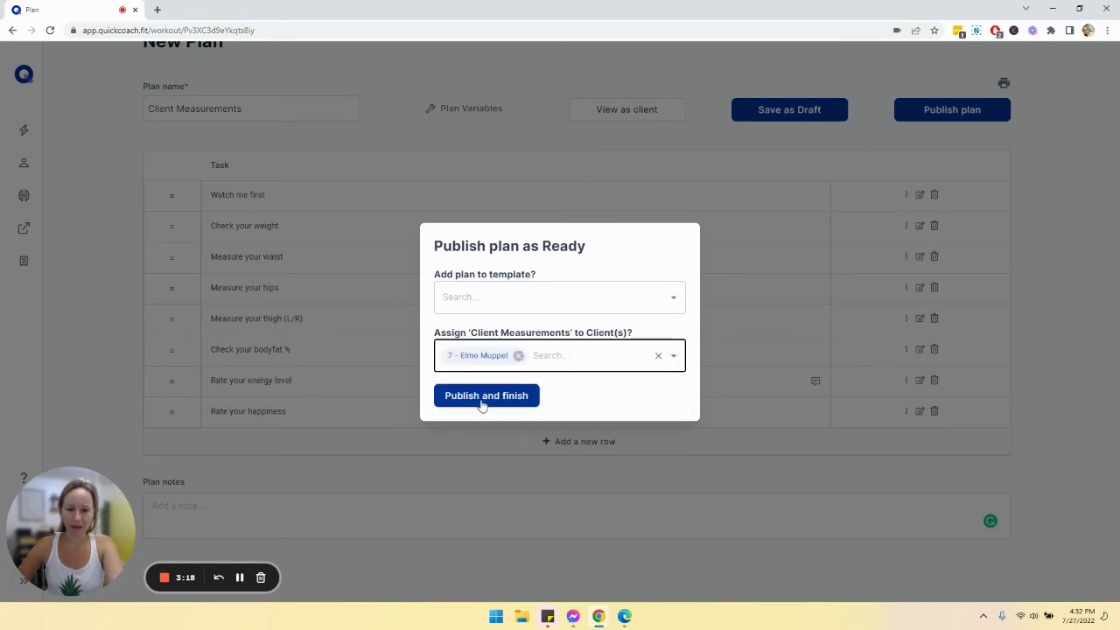
pyautogui.click(483, 399)
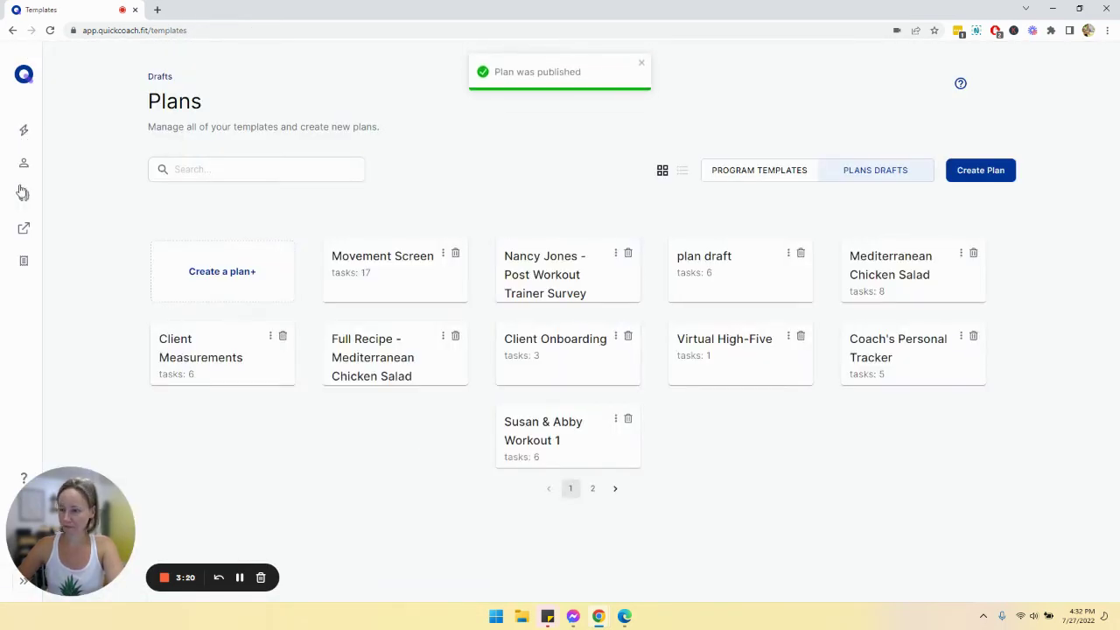
pyautogui.click(24, 162)
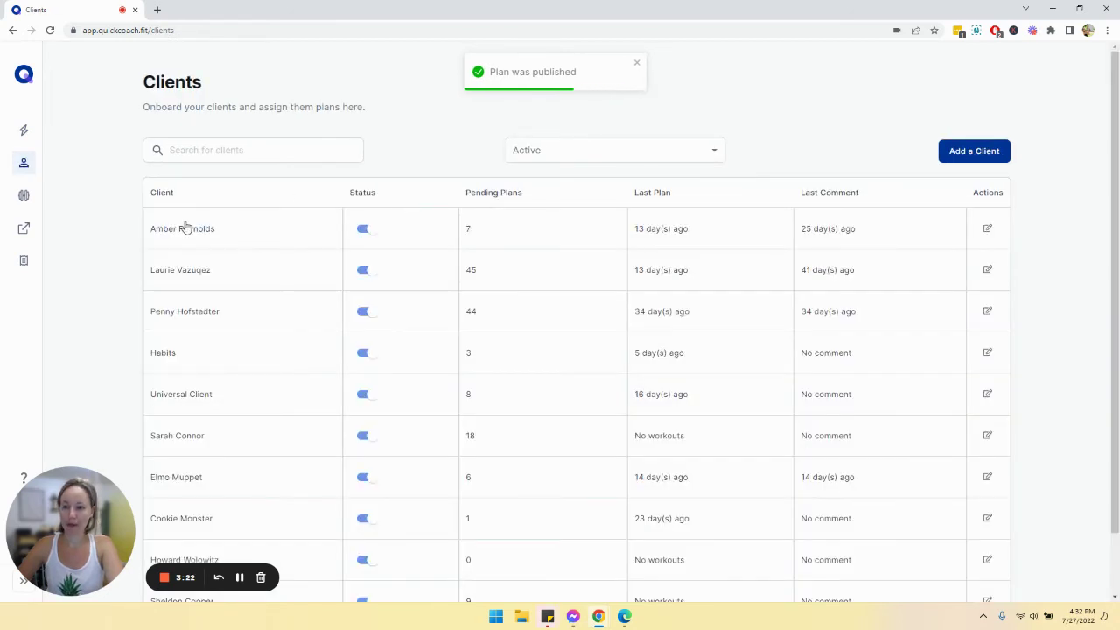
# Open the client's page and show their upcoming published plans.
pyautogui.scroll(-2, 219, 408)
pyautogui.click(219, 415)
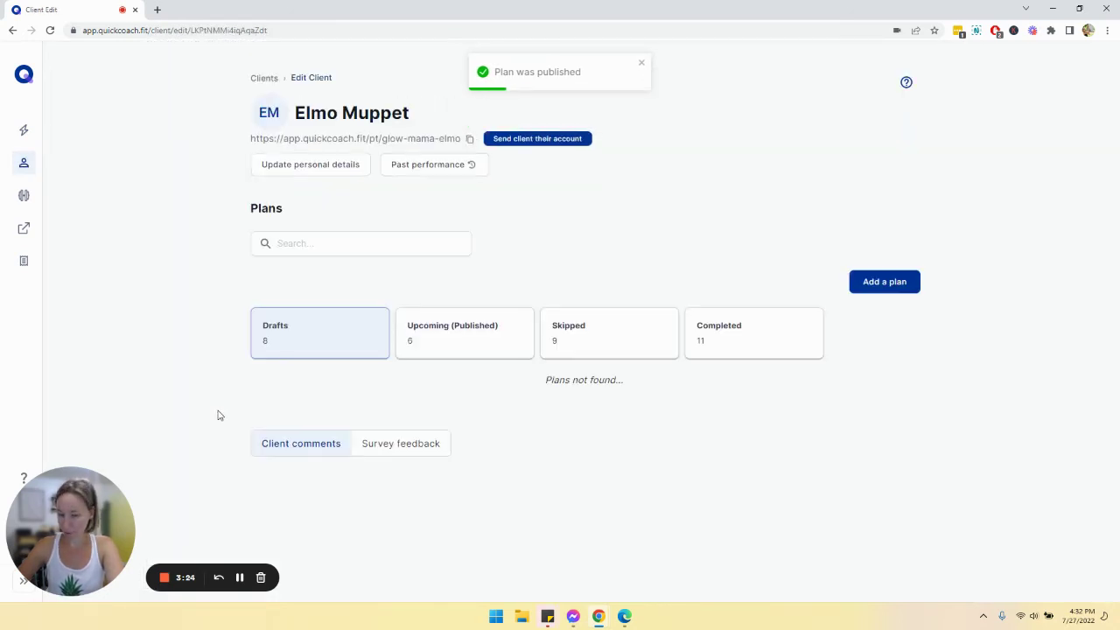
pyautogui.click(455, 341)
# Drag Client Measurements to the top of the six upcoming published plans.
pyautogui.scroll(-6, 430, 336)
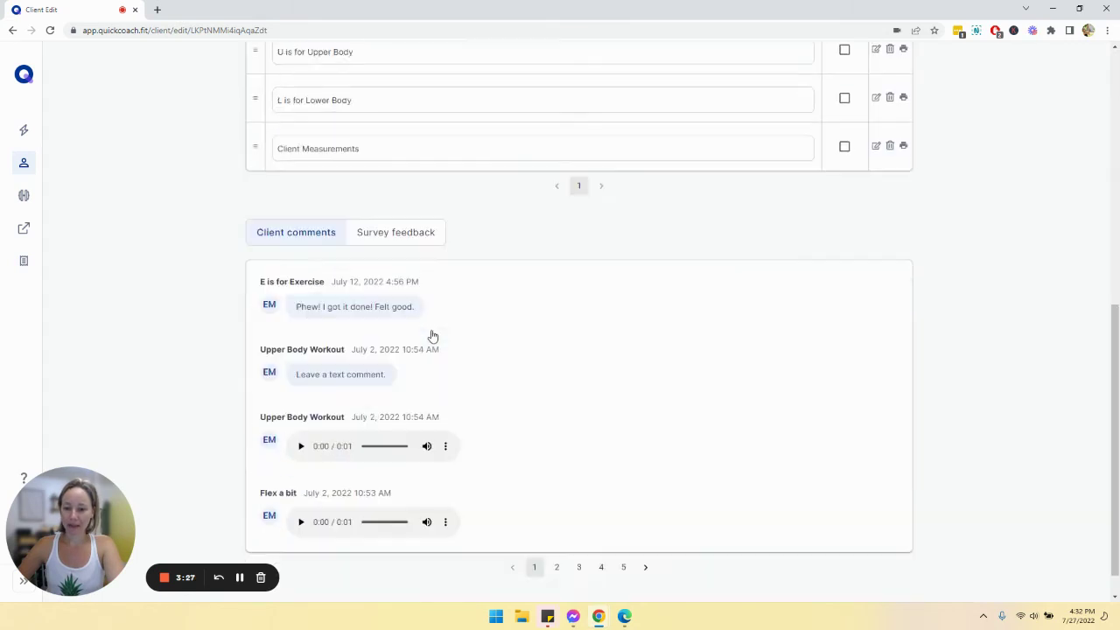
pyautogui.scroll(3, 282, 424)
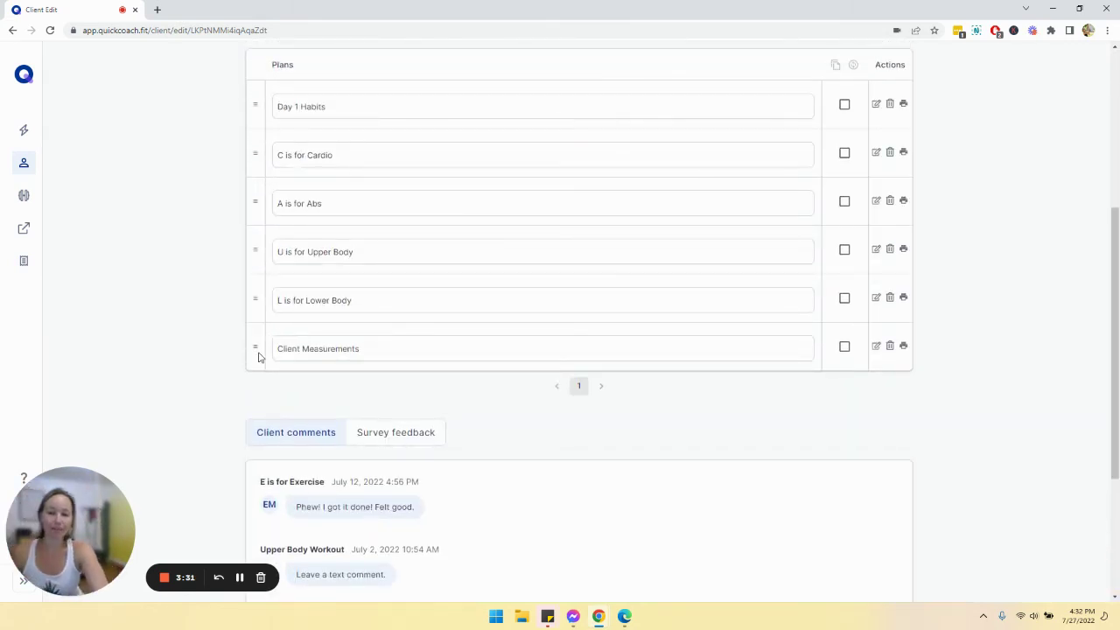
pyautogui.scroll(2, 280, 370)
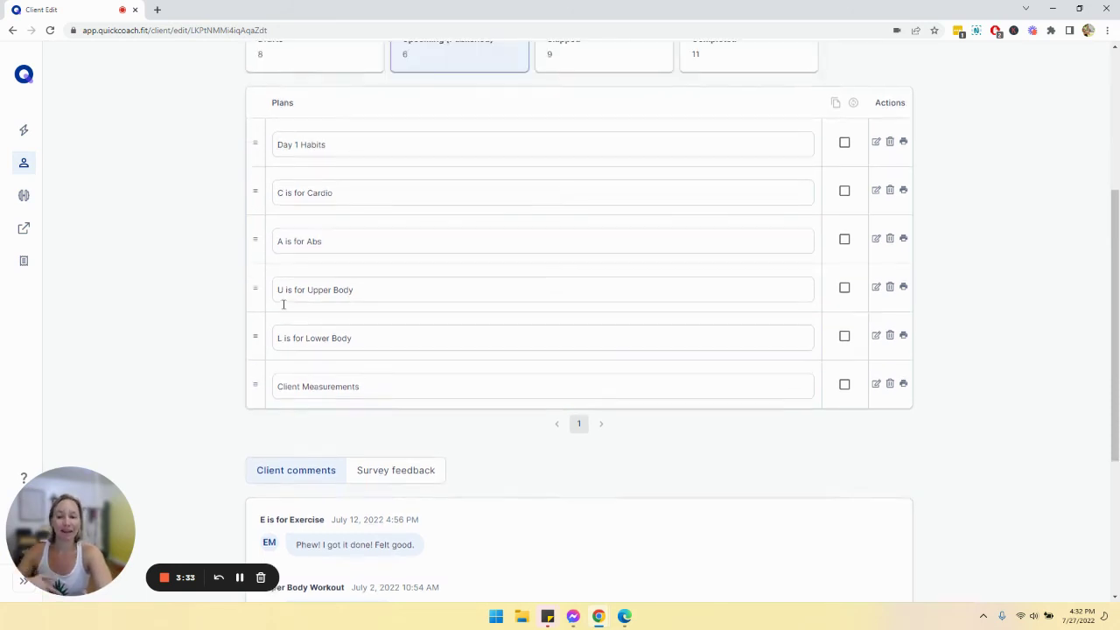
pyautogui.moveTo(257, 467); pyautogui.dragTo(250, 225)
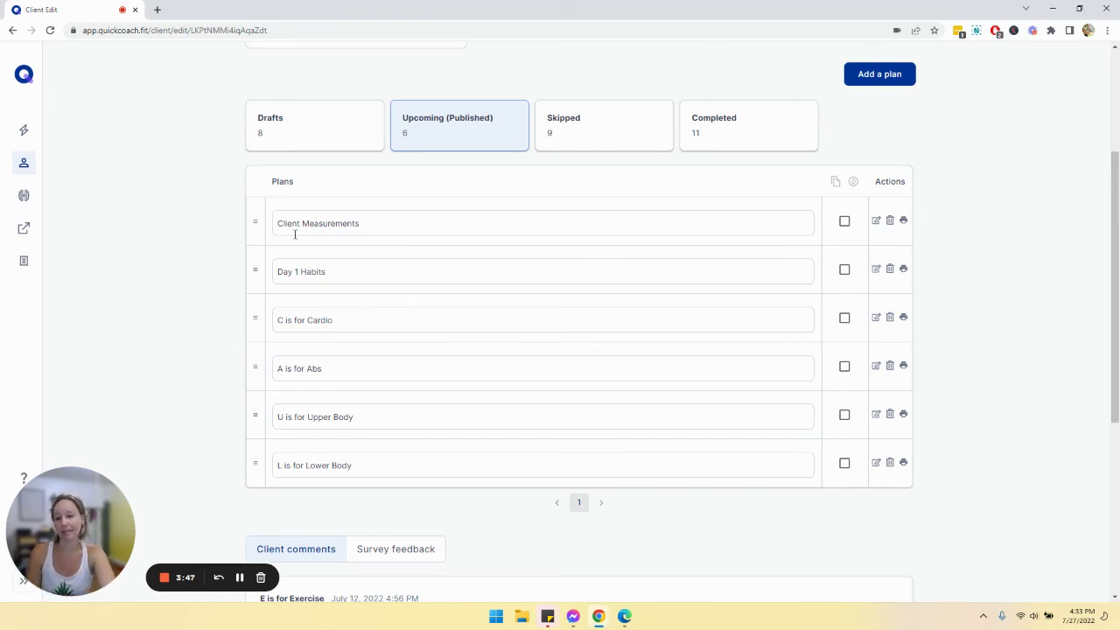
pyautogui.moveTo(385, 229); pyautogui.dragTo(275, 230)
pyautogui.moveTo(354, 273); pyautogui.dragTo(237, 263)
pyautogui.moveTo(334, 309); pyautogui.dragTo(268, 312)
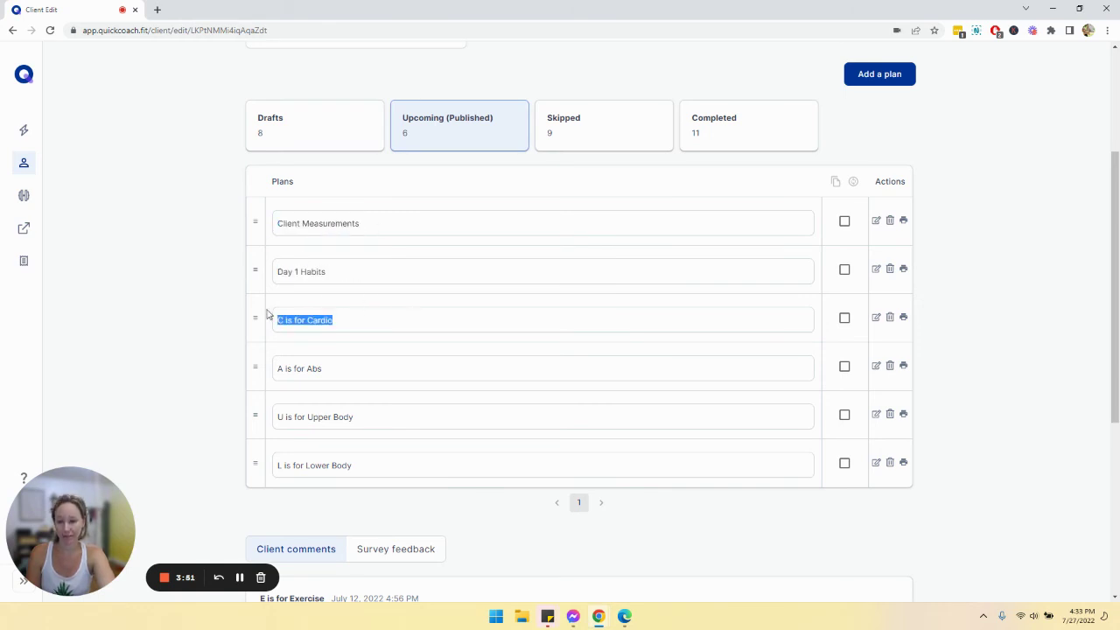
# Copy the Client Measurements plan into the client's drafts.
pyautogui.click(214, 264)
pyautogui.click(845, 222)
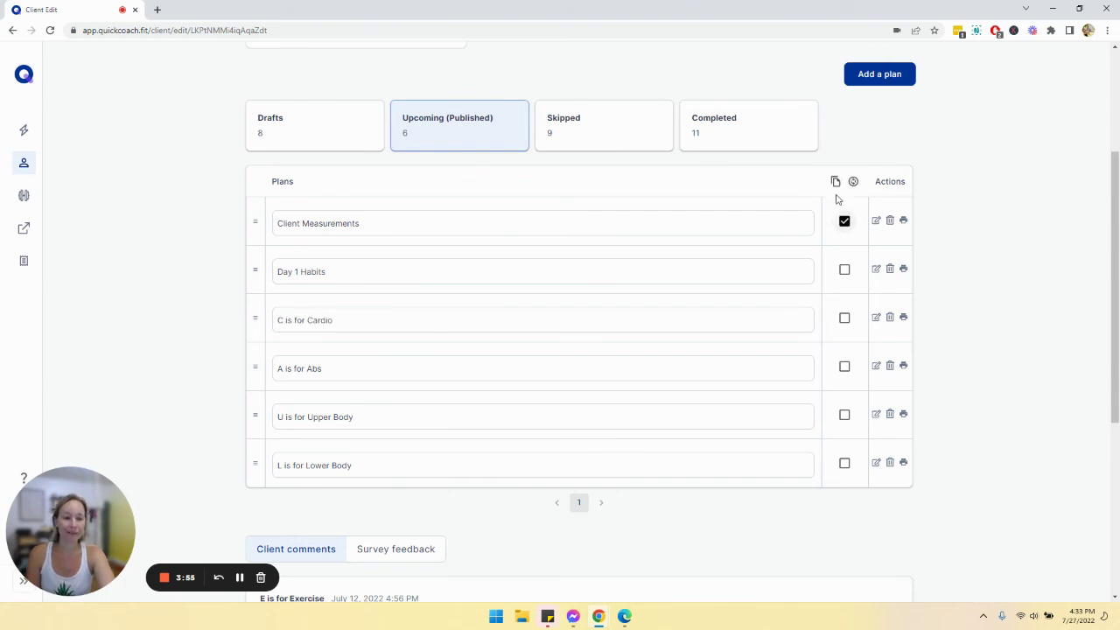
pyautogui.click(835, 181)
pyautogui.click(596, 322)
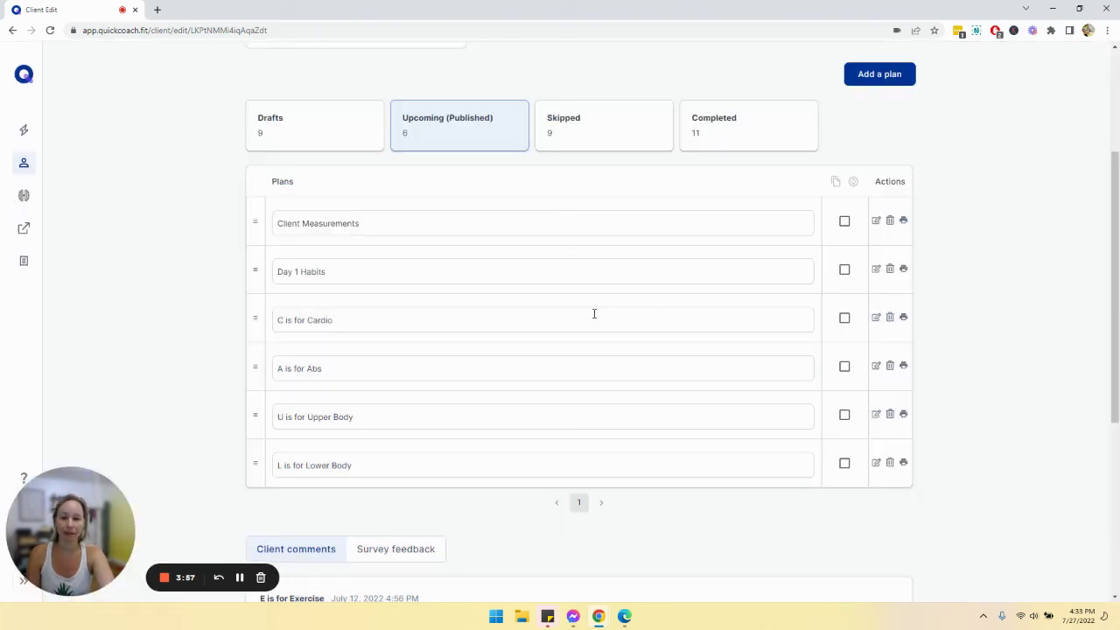
pyautogui.click(282, 133)
# Rename the draft copy to 'Client First remeasure'.
pyautogui.scroll(-5, 435, 248)
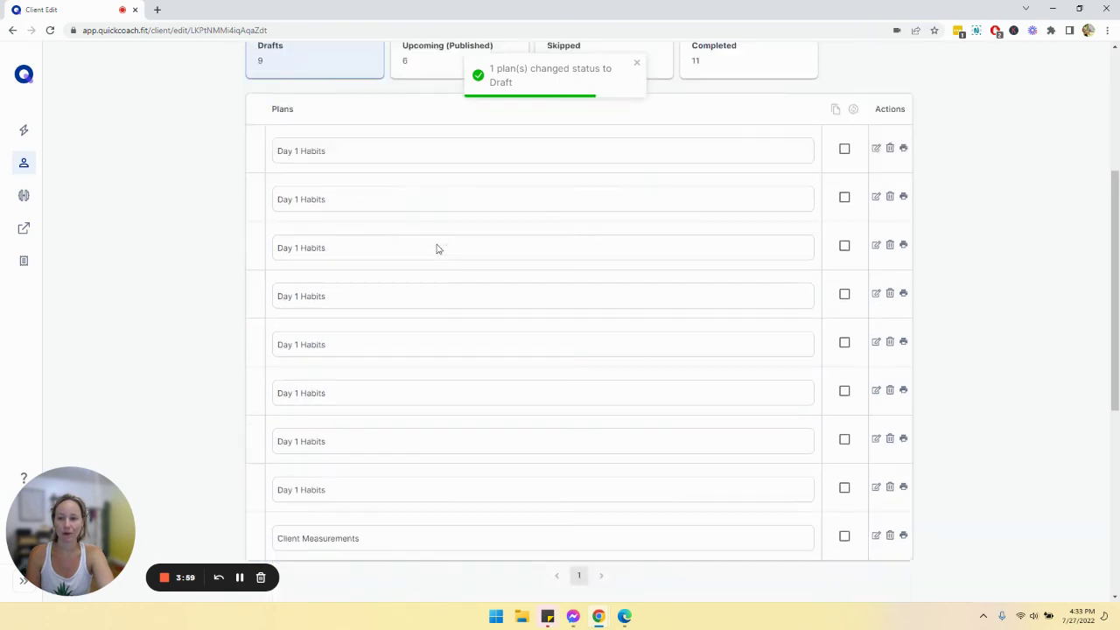
pyautogui.scroll(3, 467, 307)
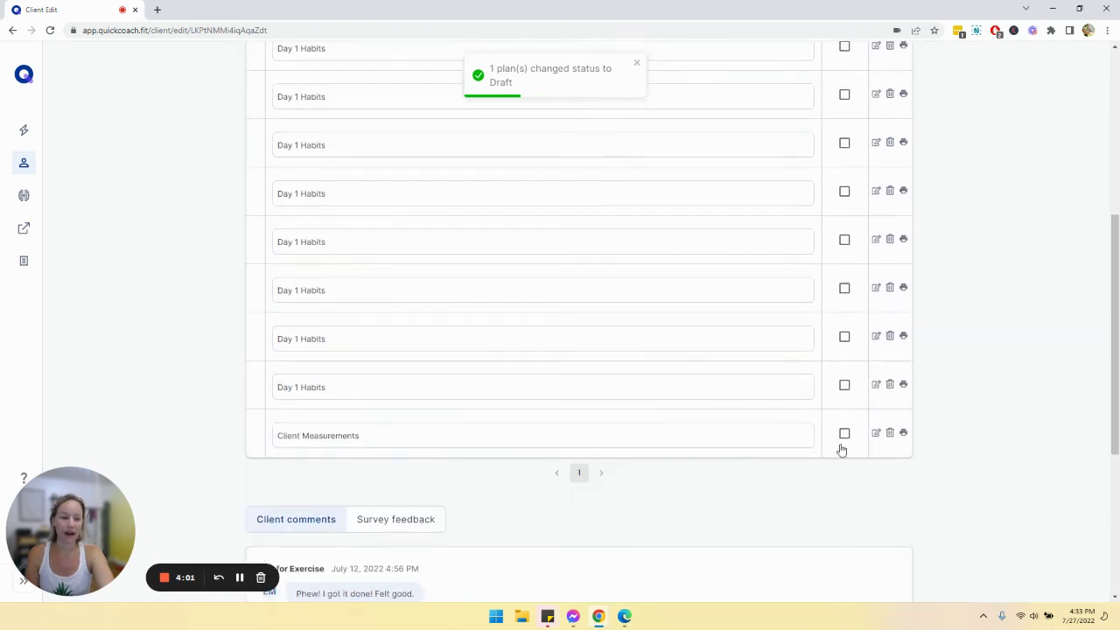
pyautogui.click(845, 433)
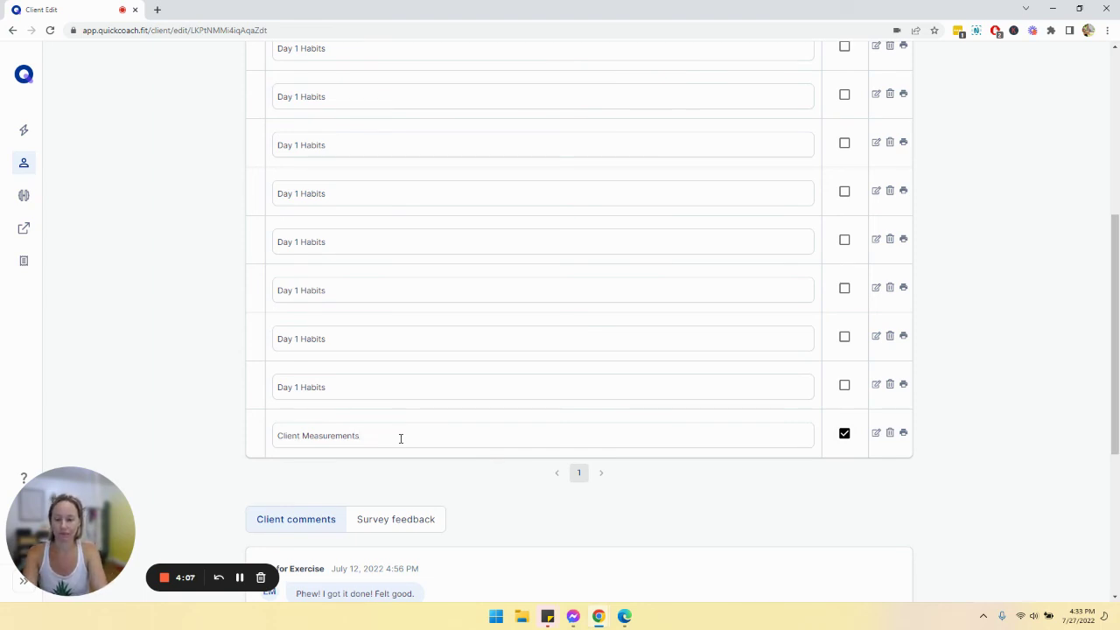
pyautogui.write('First remeasu')
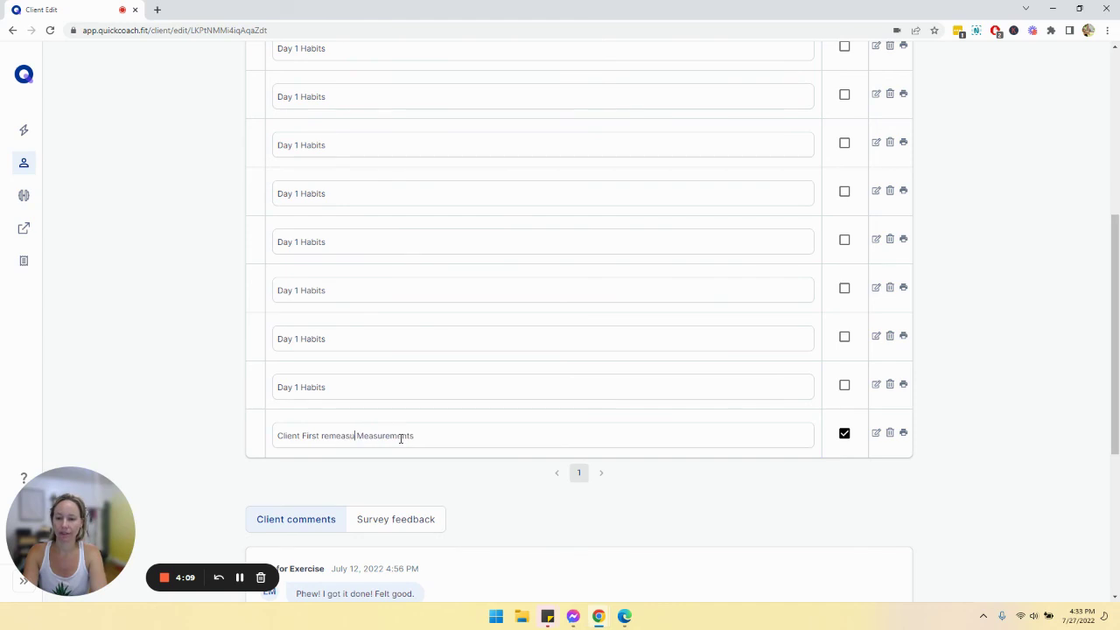
pyautogui.press('Delete')
pyautogui.press('Delete')
pyautogui.press('Delete')
pyautogui.press('Delete')
pyautogui.press('Delete')
pyautogui.press('Delete')
pyautogui.press('Delete')
pyautogui.press('Delete')
pyautogui.press('Delete')
pyautogui.press('Delete')
pyautogui.press('Delete')
pyautogui.press('Delete')
pyautogui.write('res')
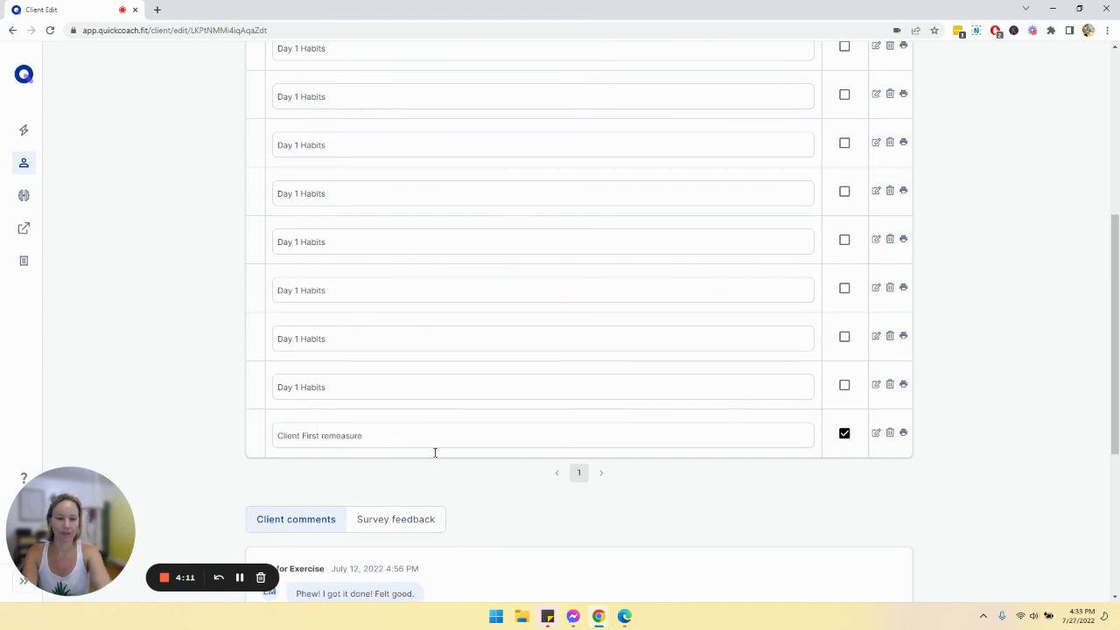
pyautogui.scroll(5, 435, 452)
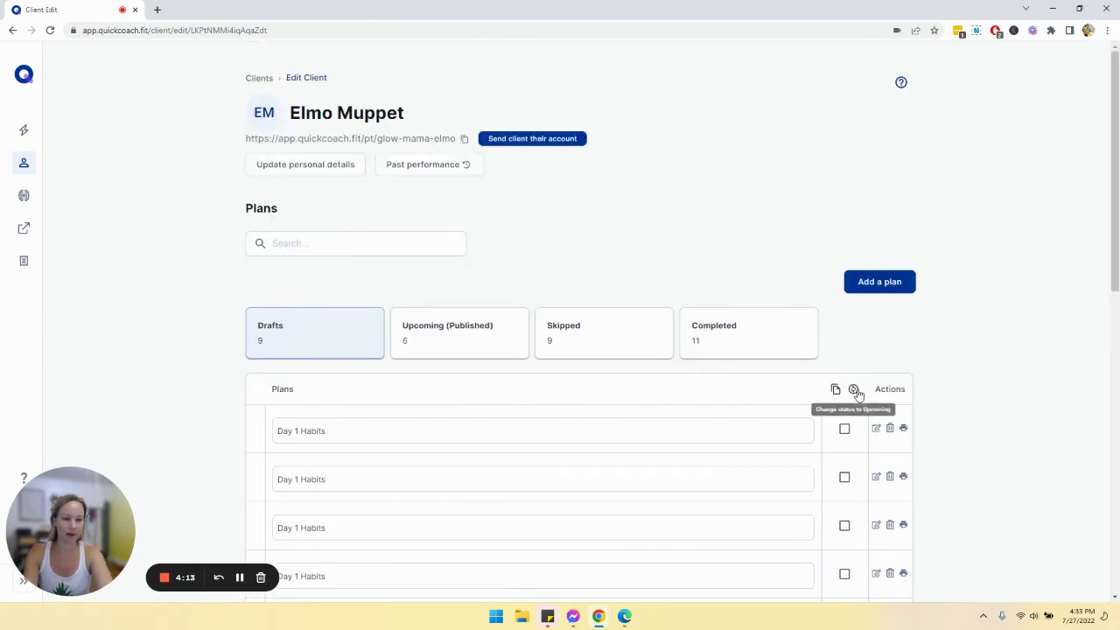
# Change the Client First remeasure draft's status to Upcoming and view the upcoming plans.
pyautogui.click(853, 390)
pyautogui.click(528, 328)
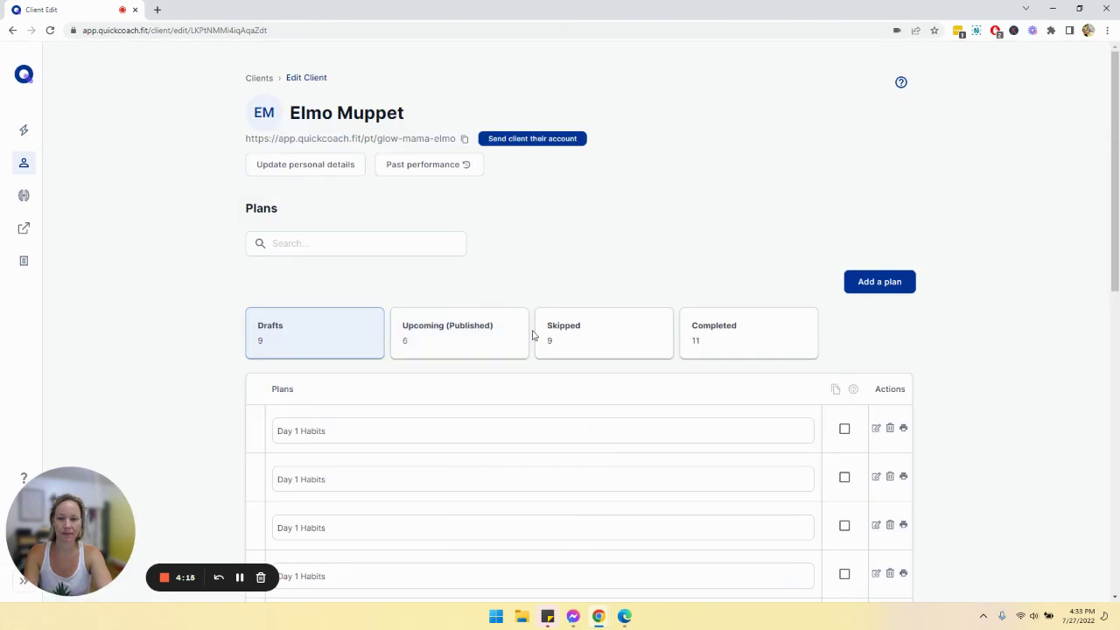
pyautogui.click(440, 336)
# Try dragging Client First remeasure higher; it stays last after L is for Lower Body.
pyautogui.scroll(-3, 461, 342)
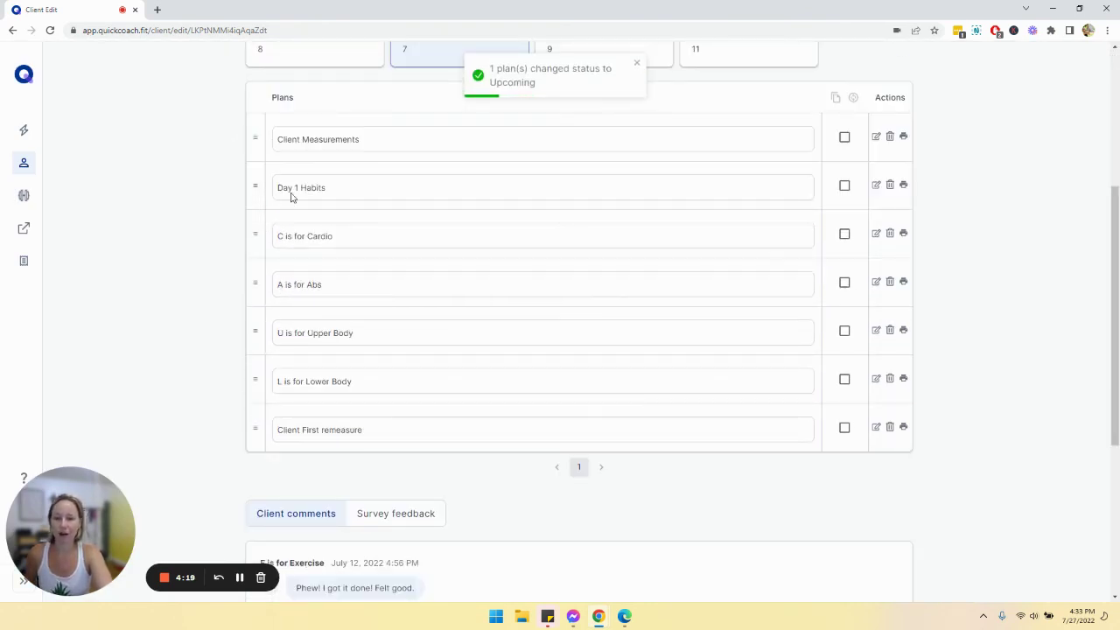
pyautogui.moveTo(256, 428)
pyautogui.mouseDown()
pyautogui.moveTo(255, 233)
pyautogui.moveTo(268, 430)
pyautogui.mouseUp()
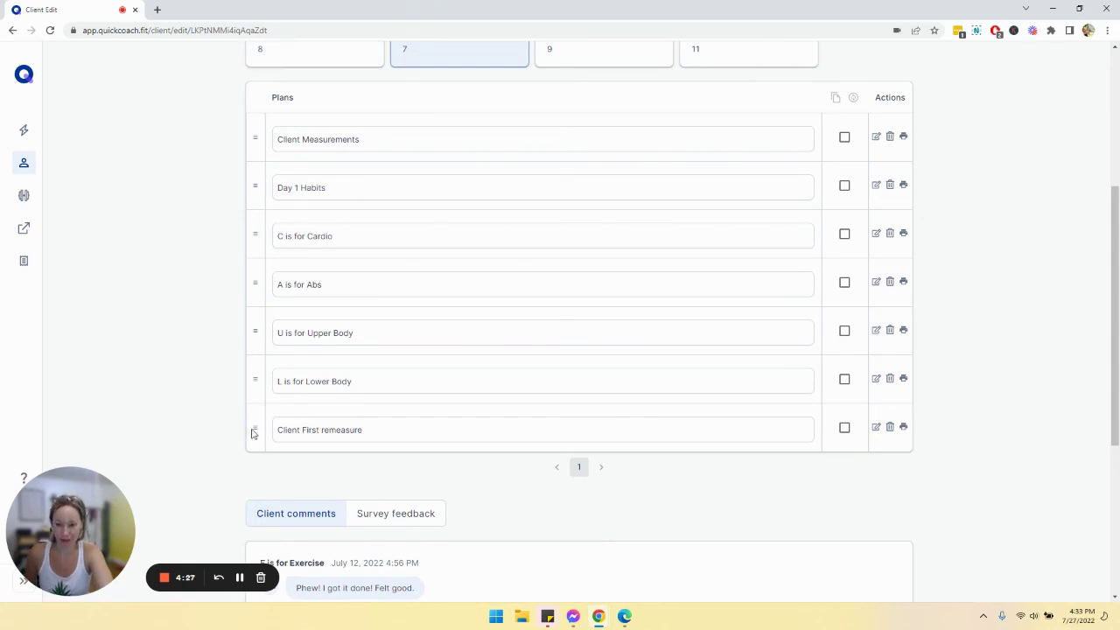
pyautogui.moveTo(254, 429)
pyautogui.mouseDown()
pyautogui.moveTo(264, 438)
pyautogui.moveTo(258, 429)
pyautogui.mouseUp()
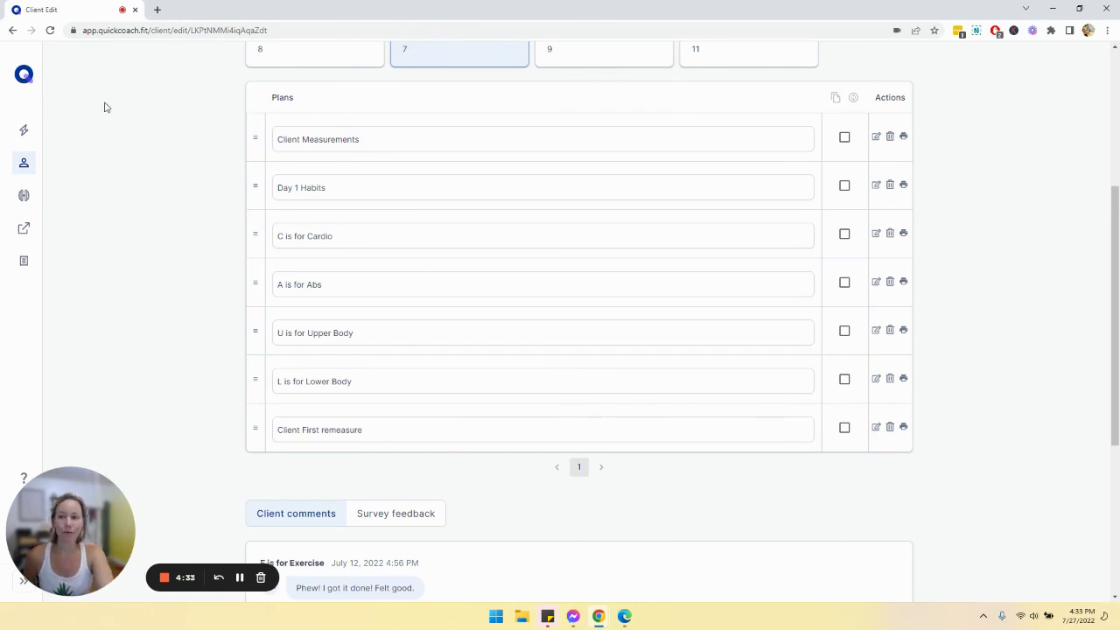
pyautogui.scroll(3, 242, 80)
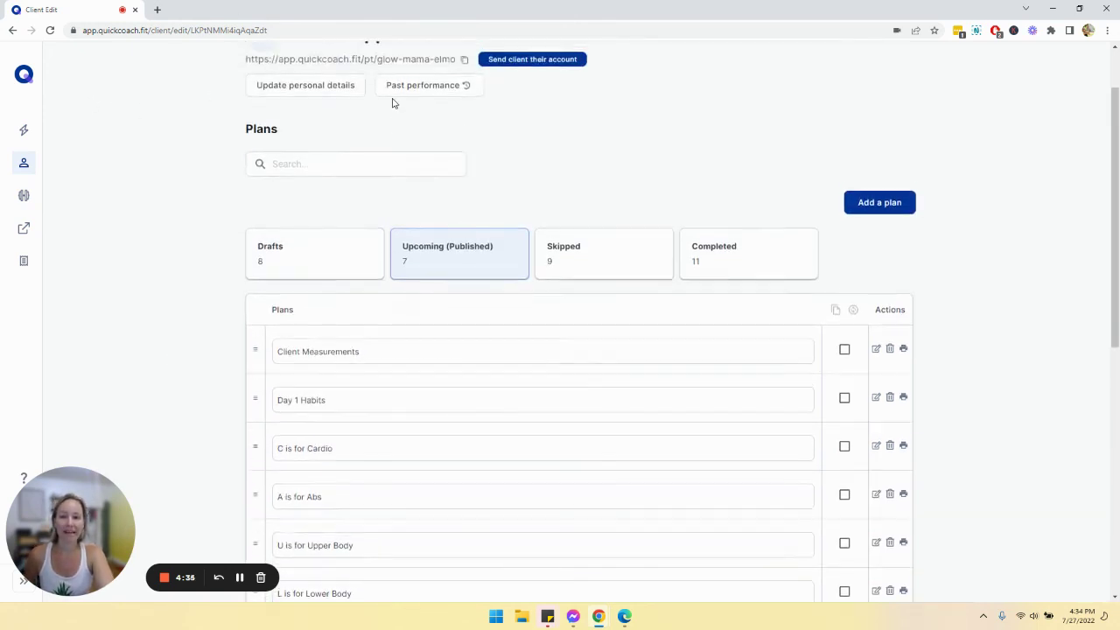
# Open the client's Past Performance page, which reports 'Tasks not found'.
pyautogui.click(427, 164)
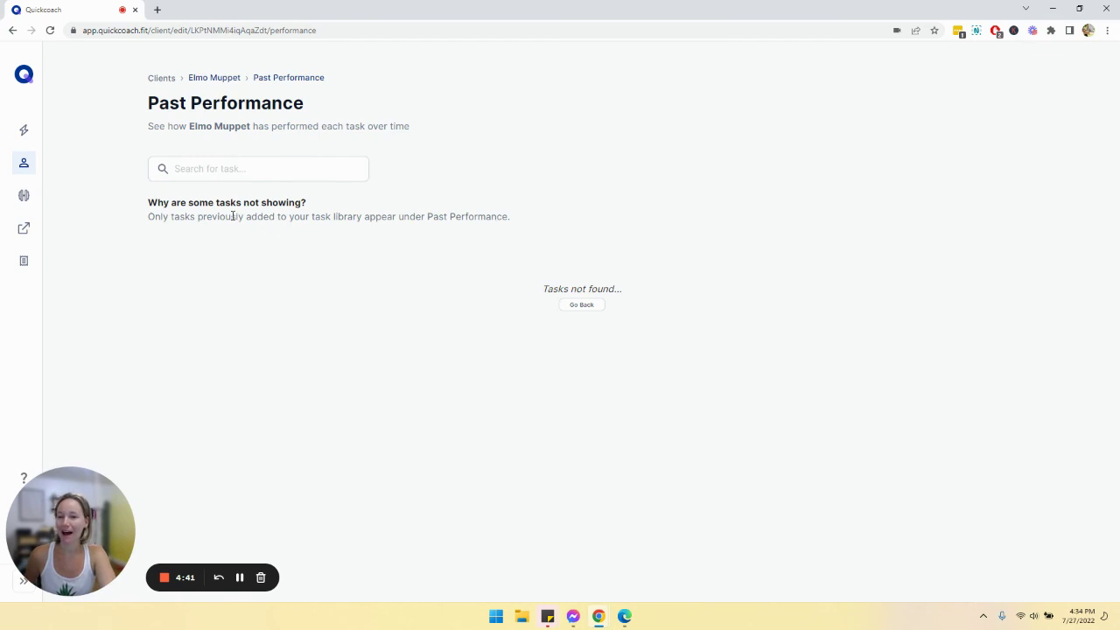
pyautogui.moveTo(171, 241); pyautogui.dragTo(175, 335)
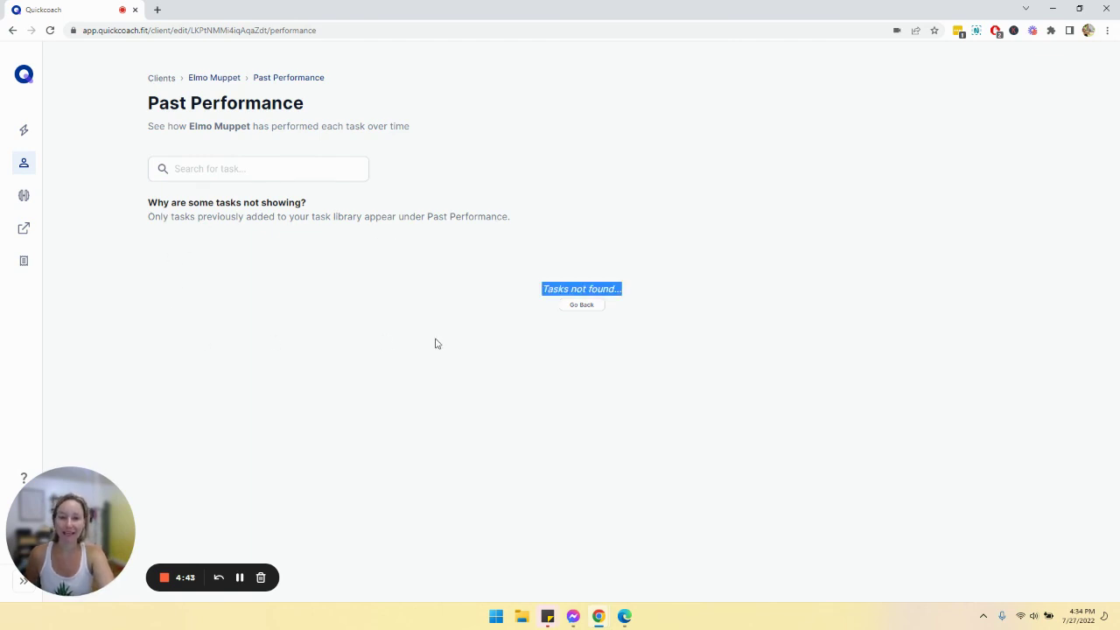
pyautogui.click(223, 294)
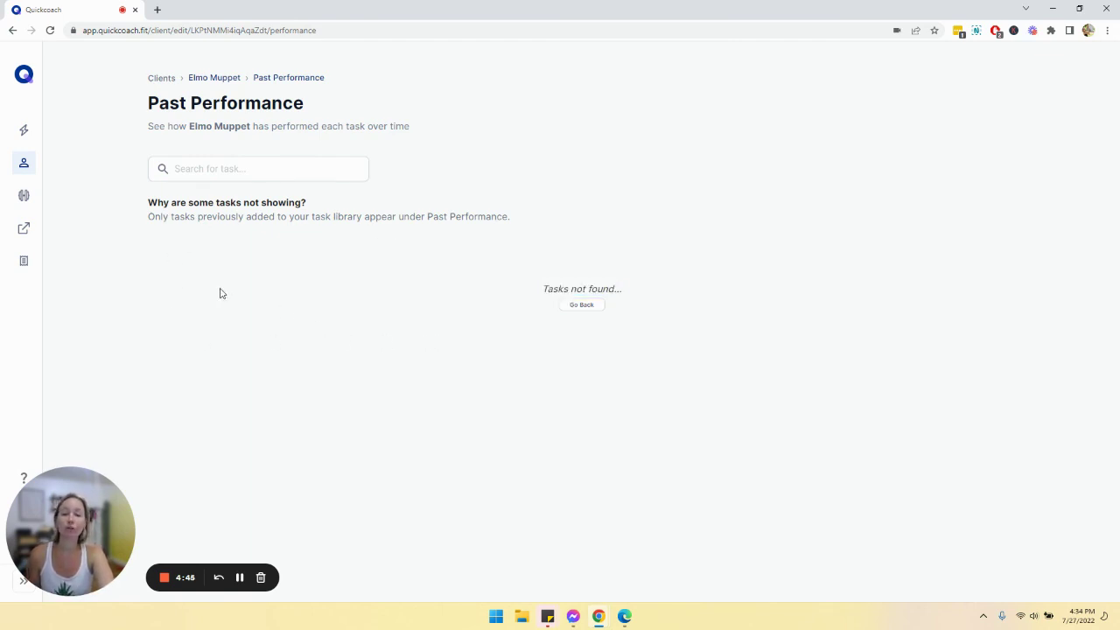